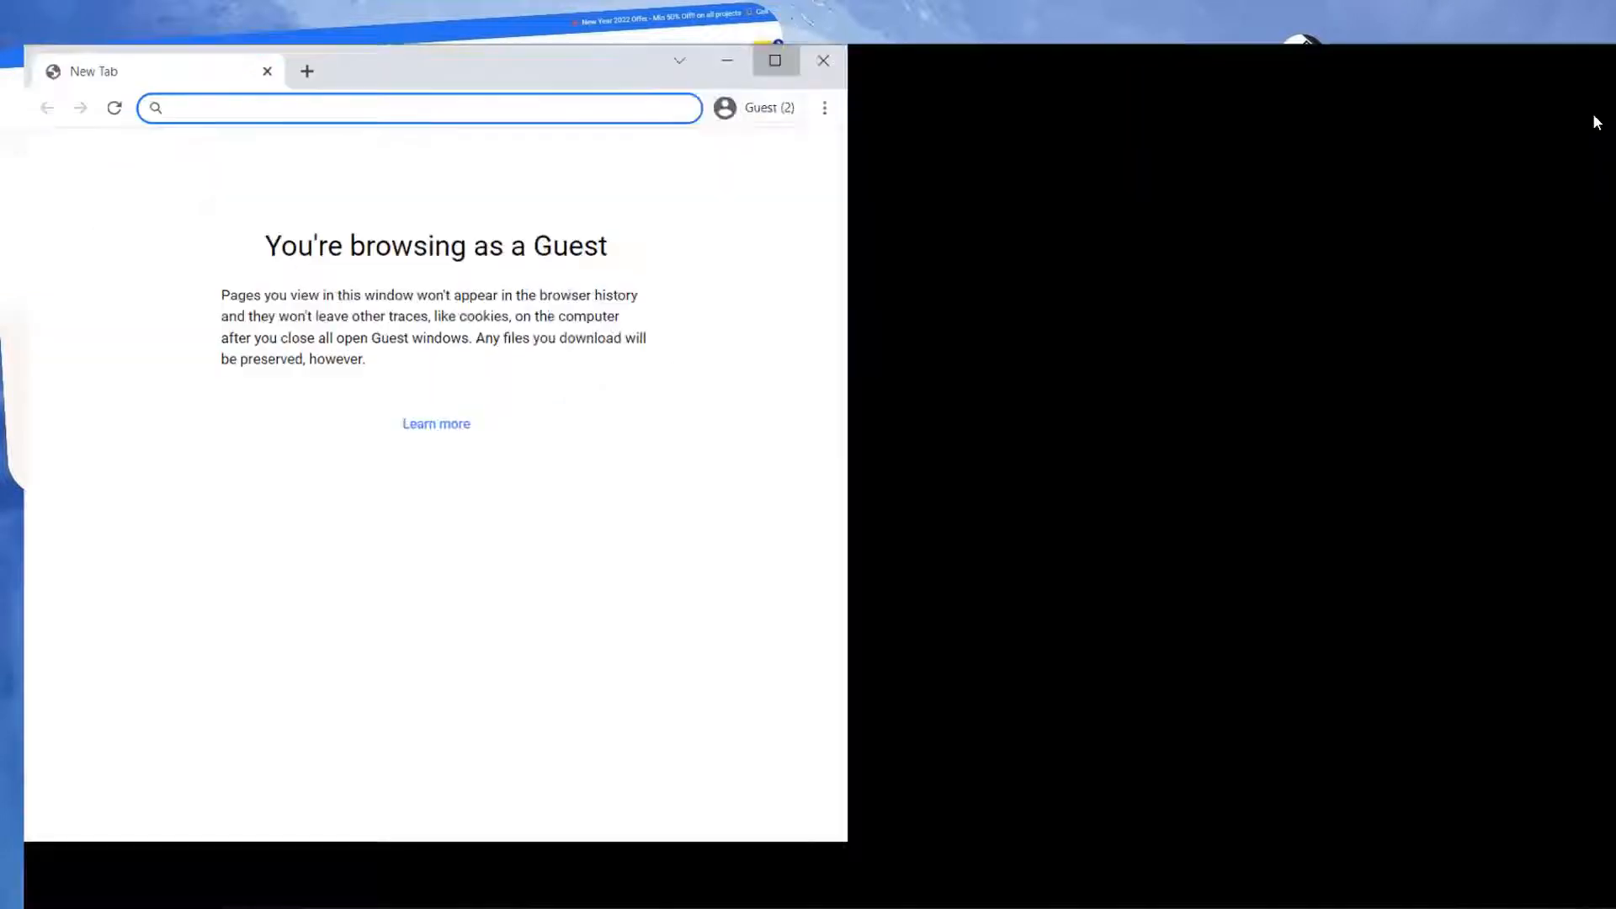
Maximize the guest browser window and open google.com
left_click(1602, 114)
left_click(248, 64)
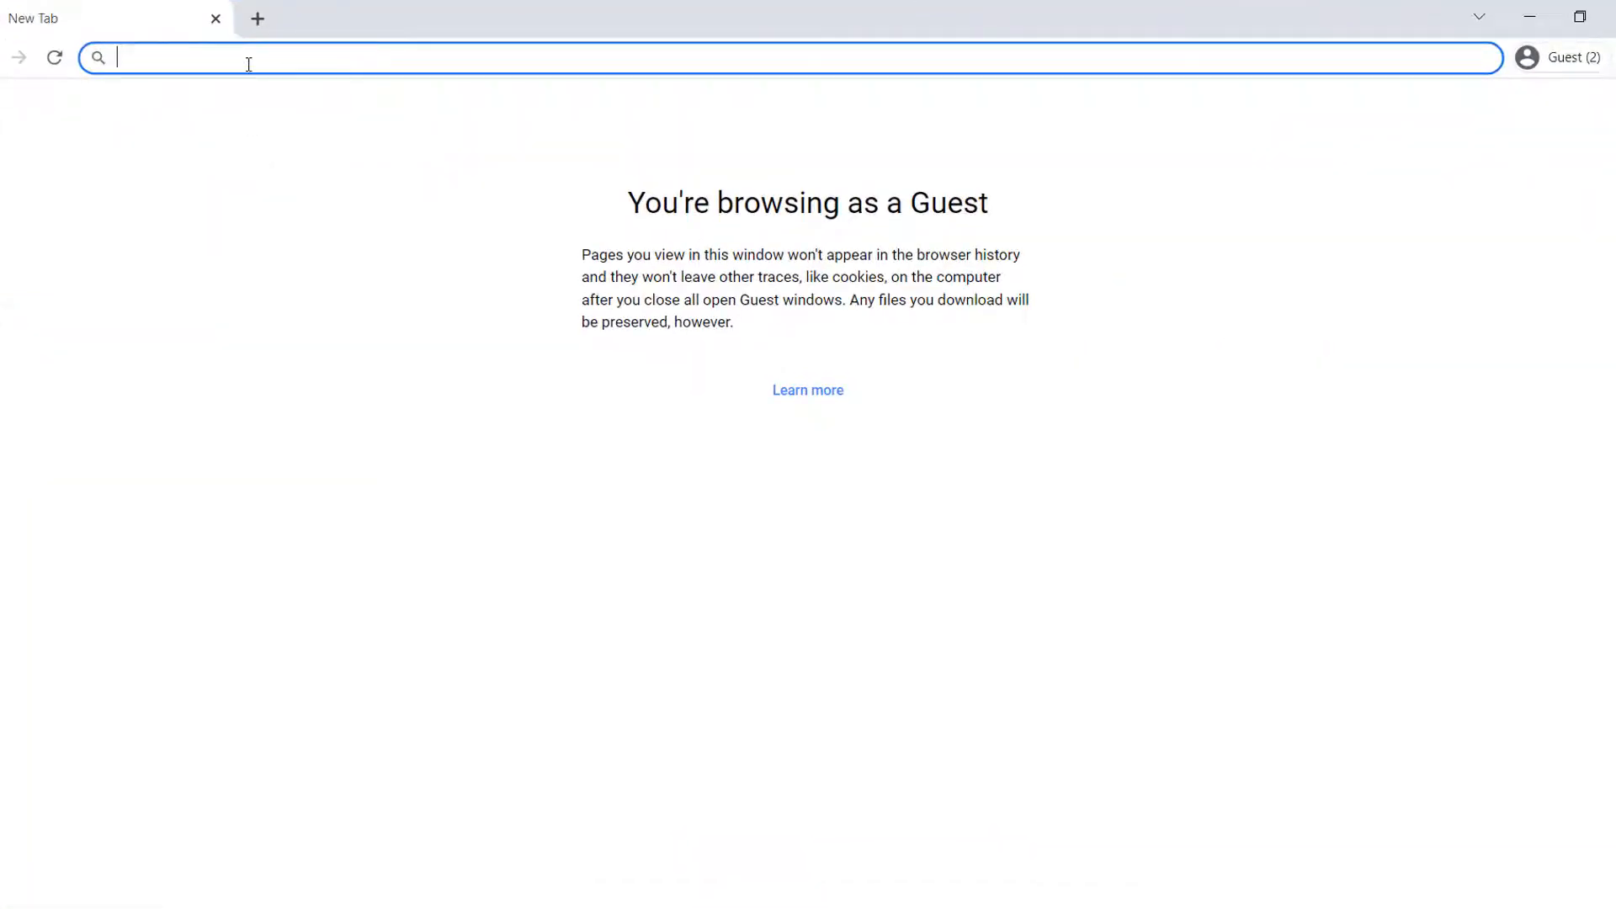
type("google")
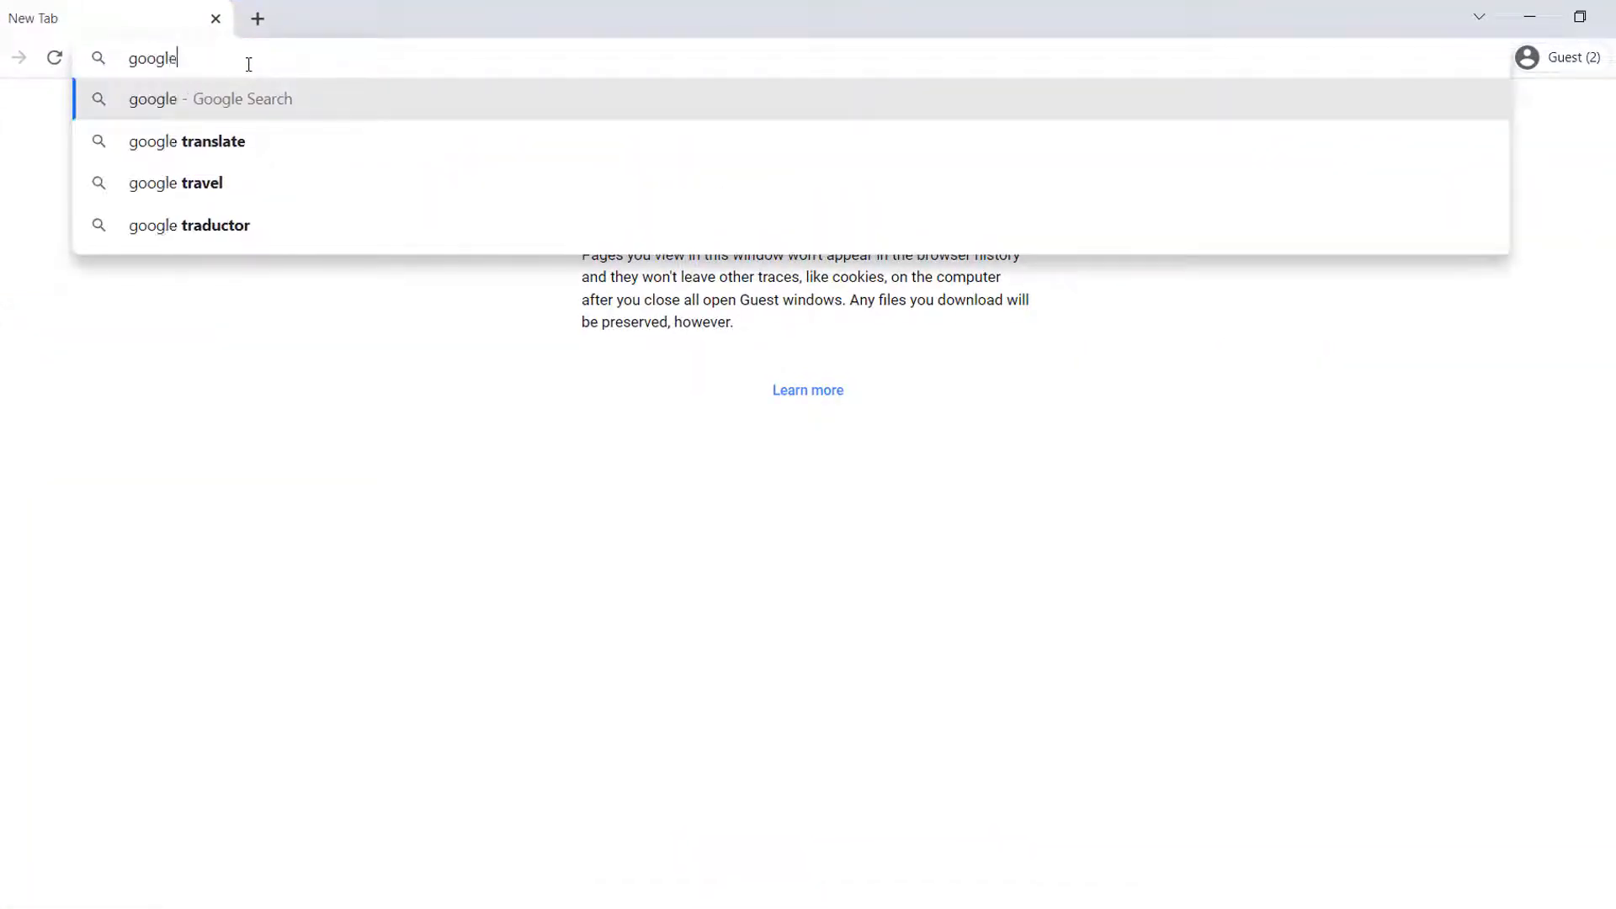
key("ctrl+Return")
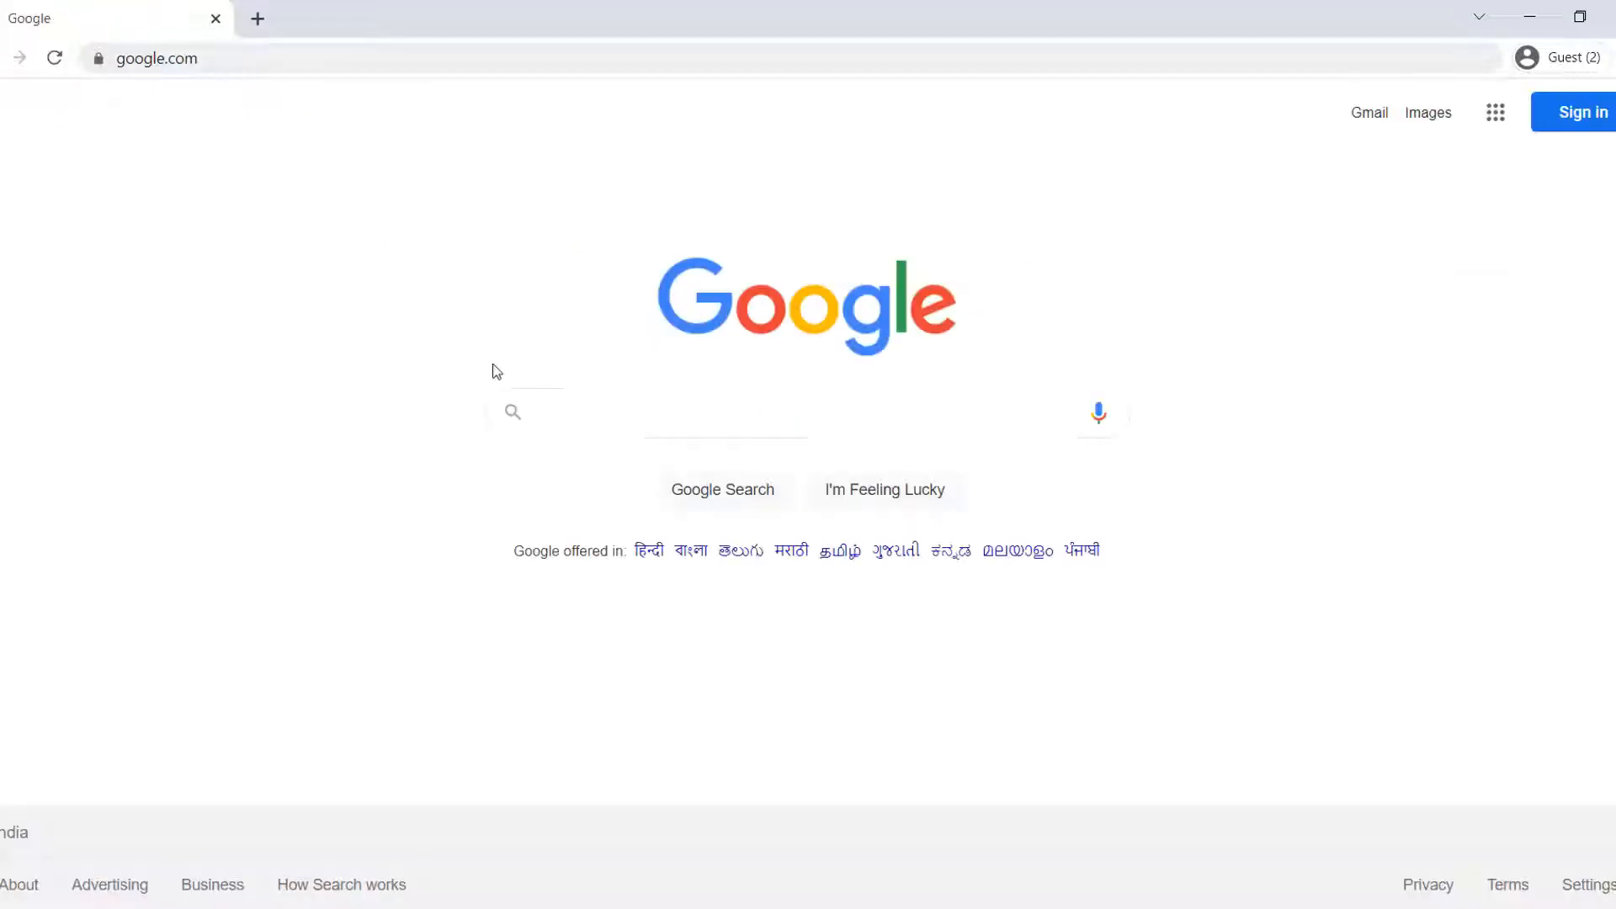
Search Google for "xampp download"
left_click(559, 410)
type("xa")
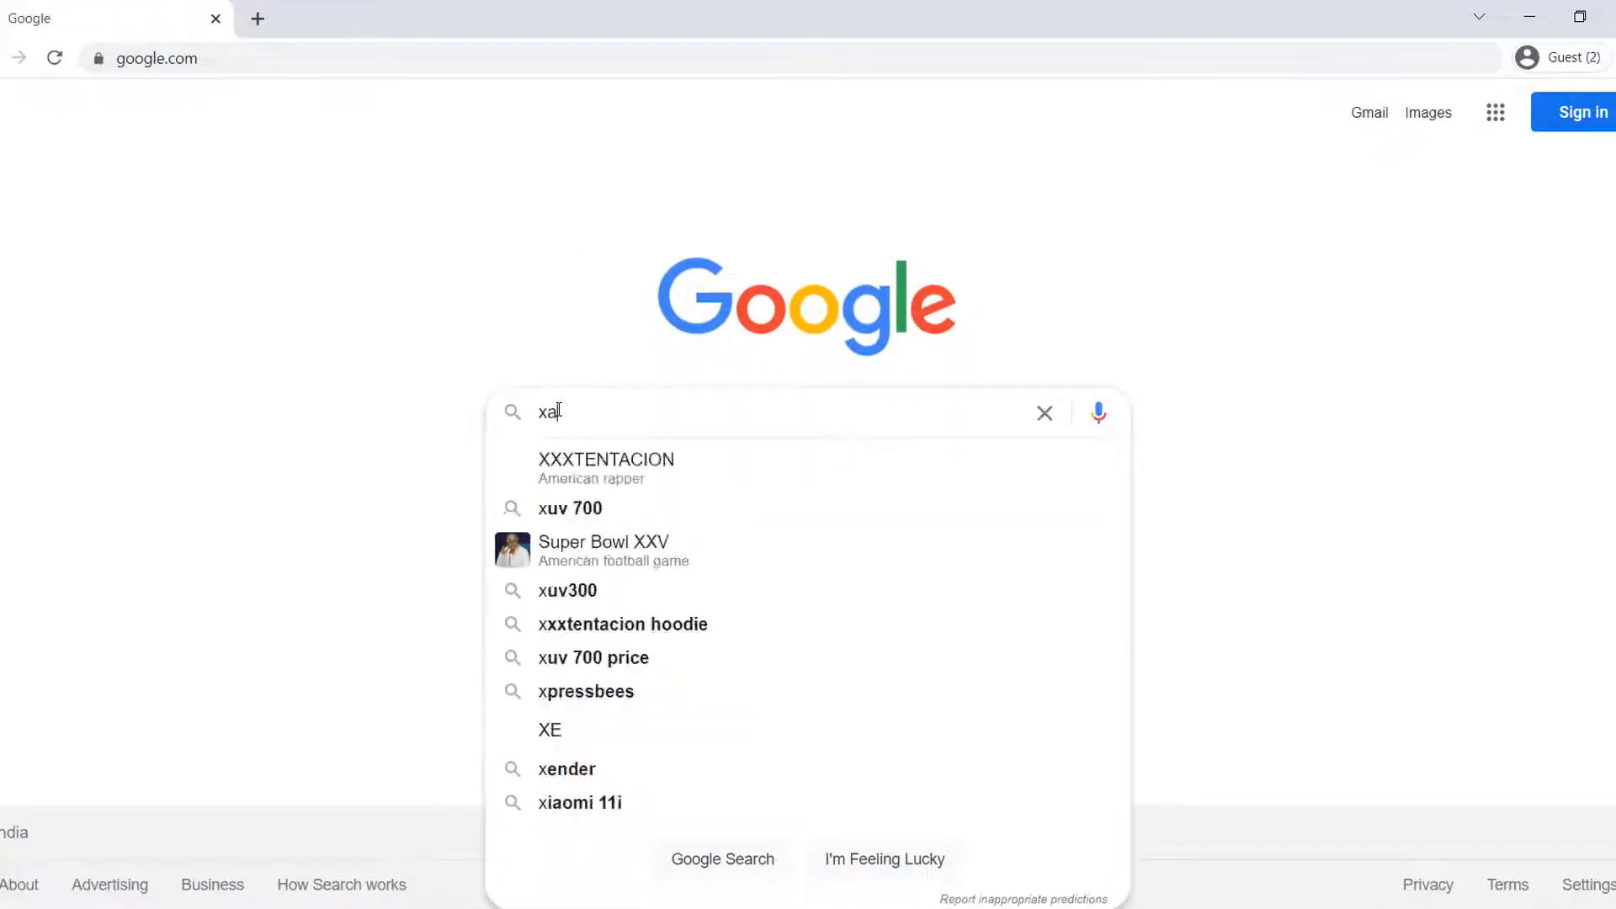
type("mpp")
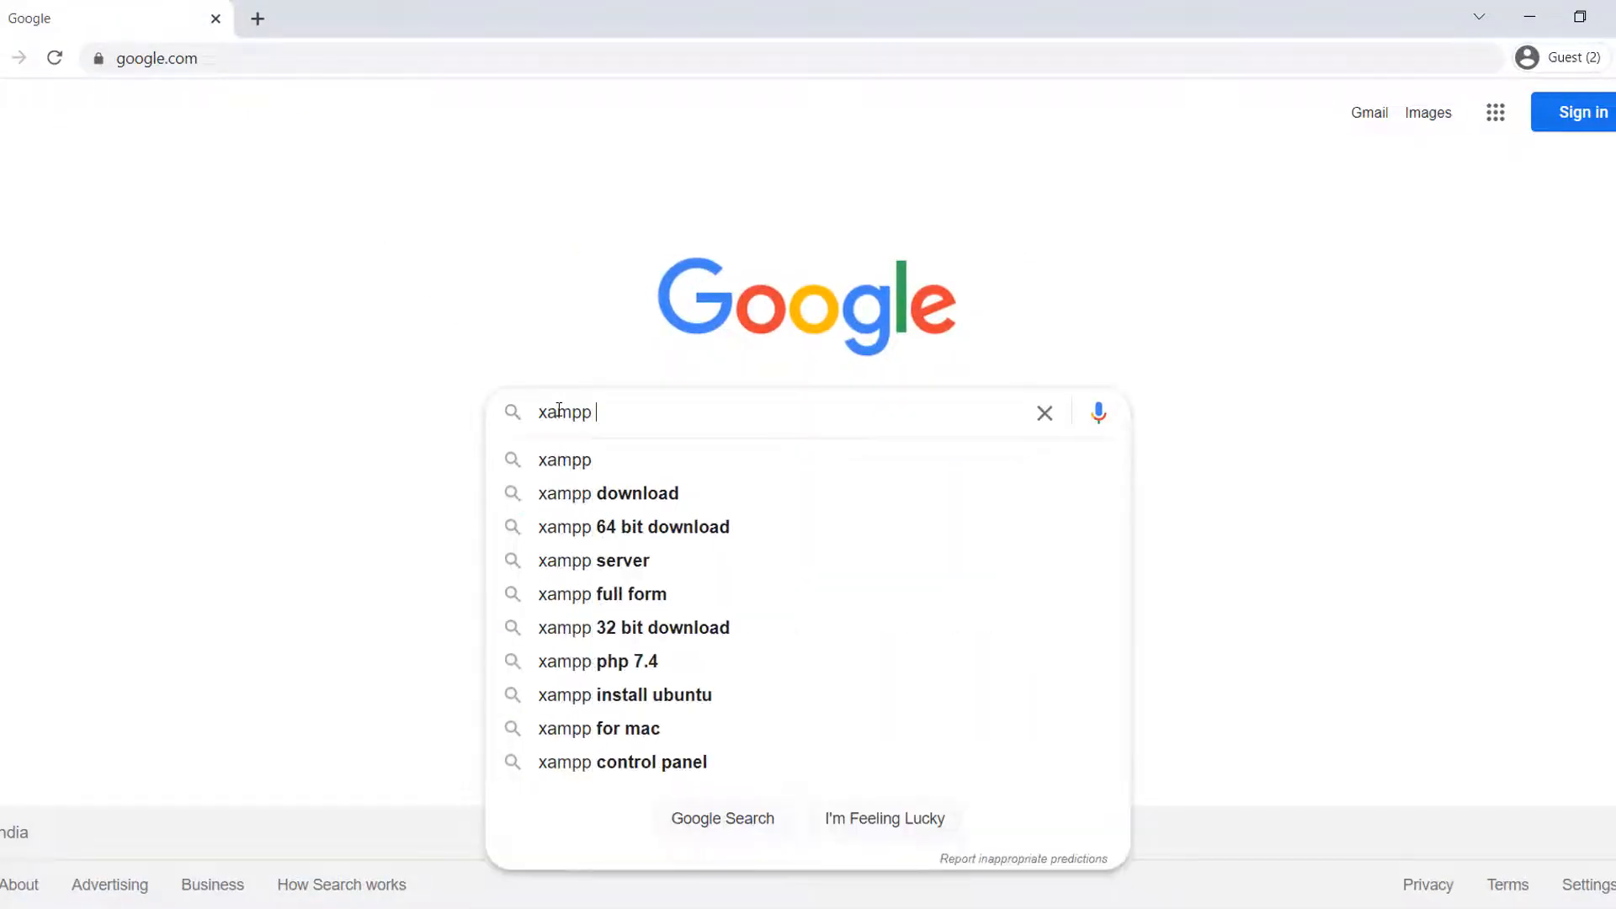
key("Down")
key("Return")
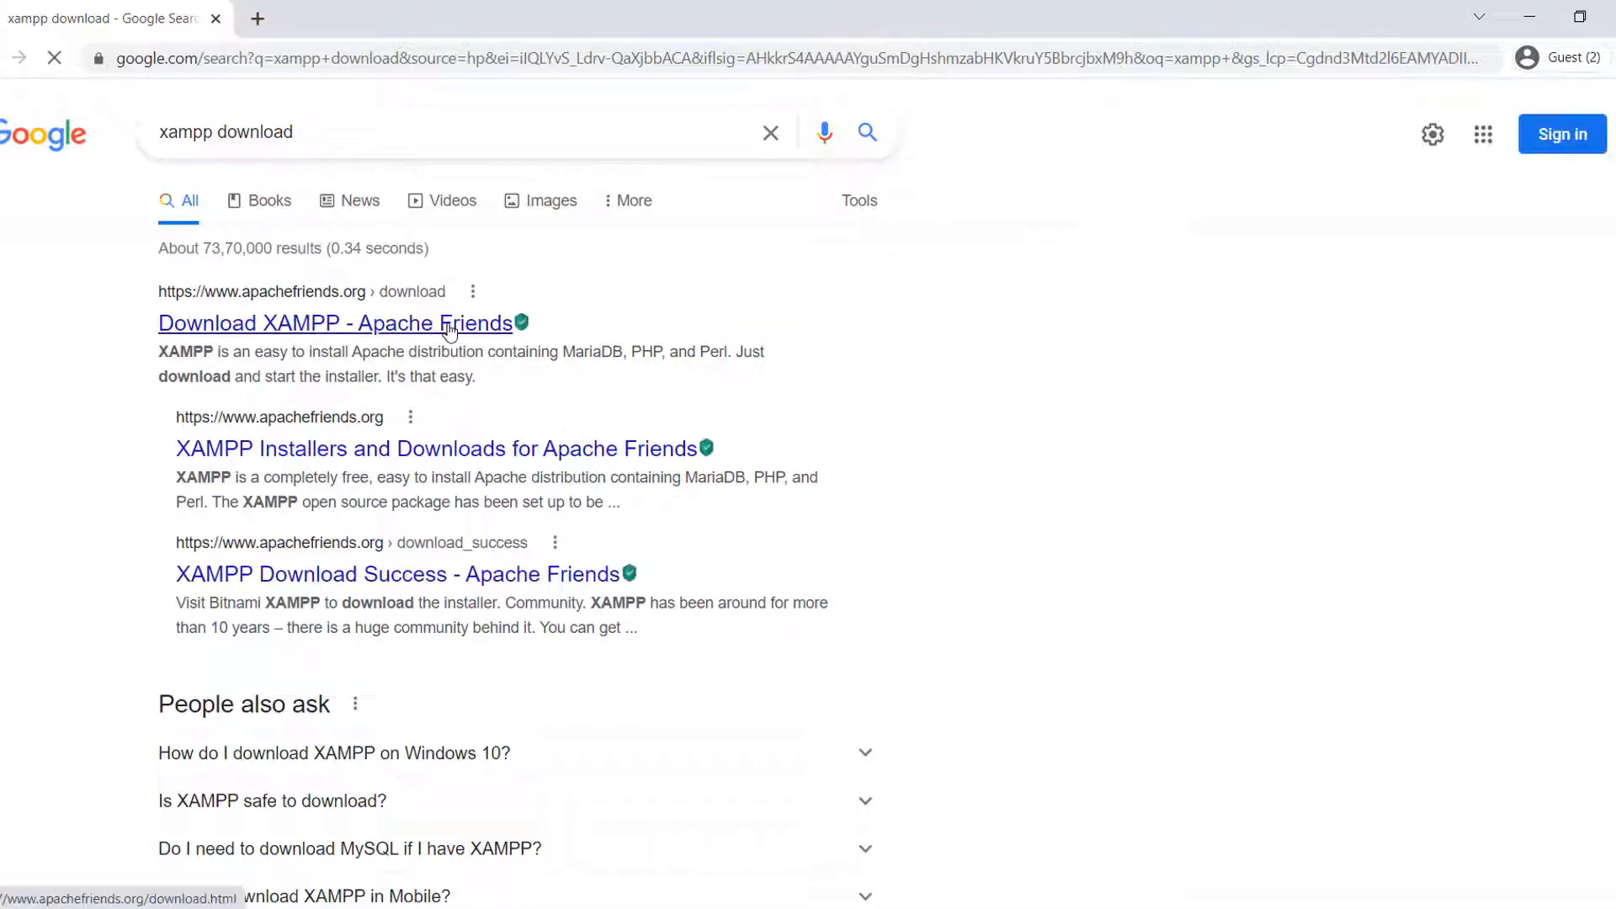
Download the 64-bit XAMPP 8.1.2 for Windows from Apache Friends and run its installer, continuing despite the antivirus notice
left_click(450, 327)
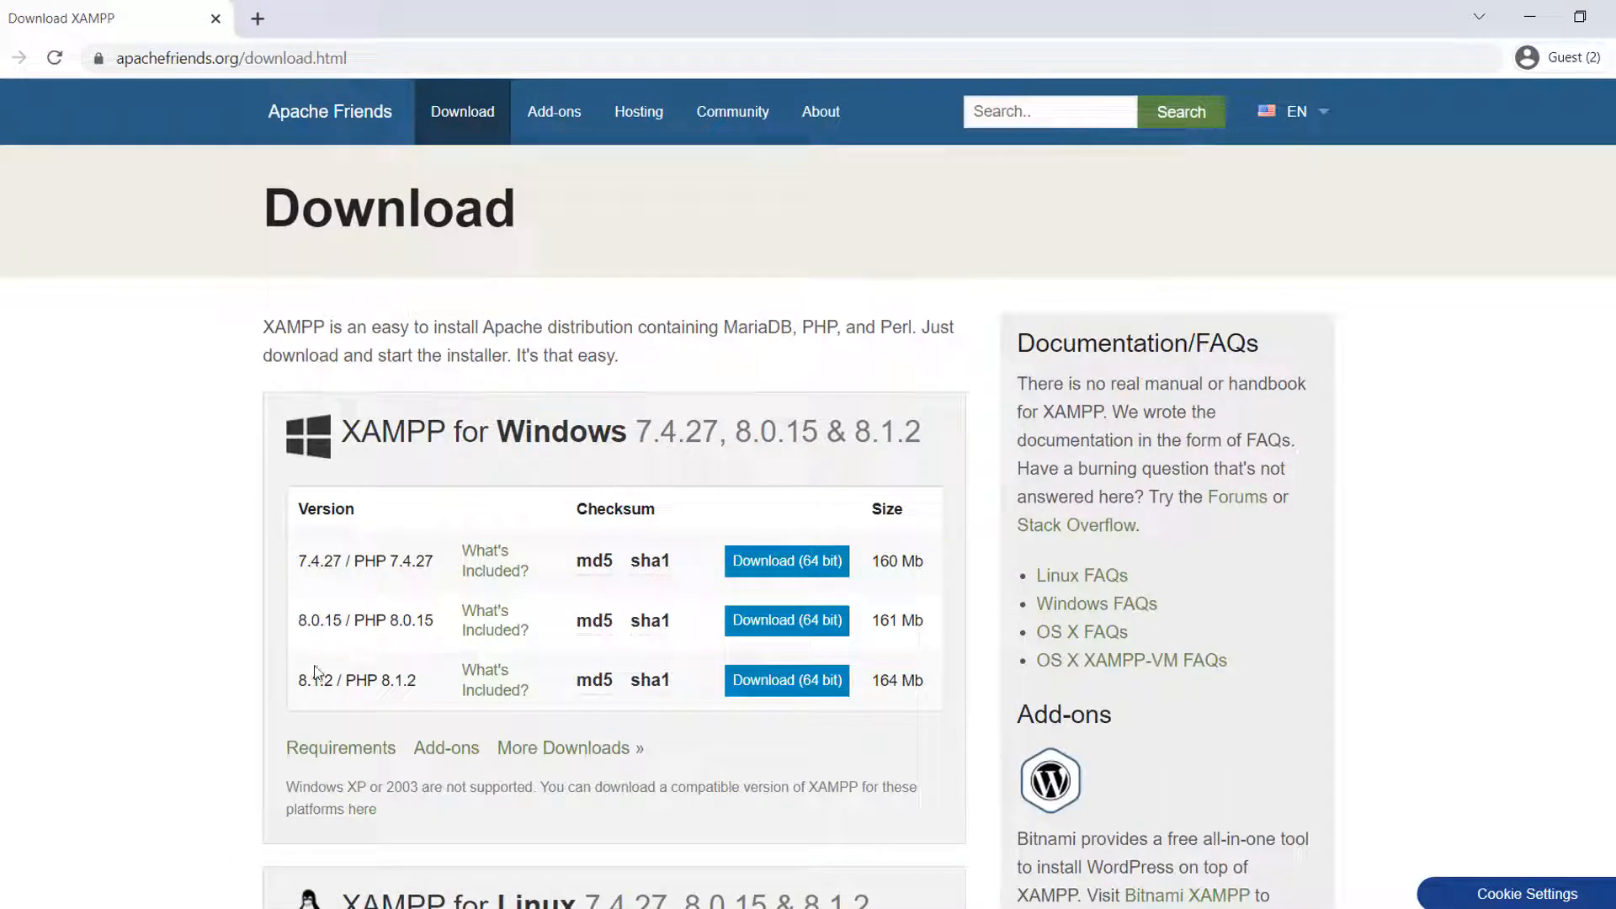
left_click(775, 682)
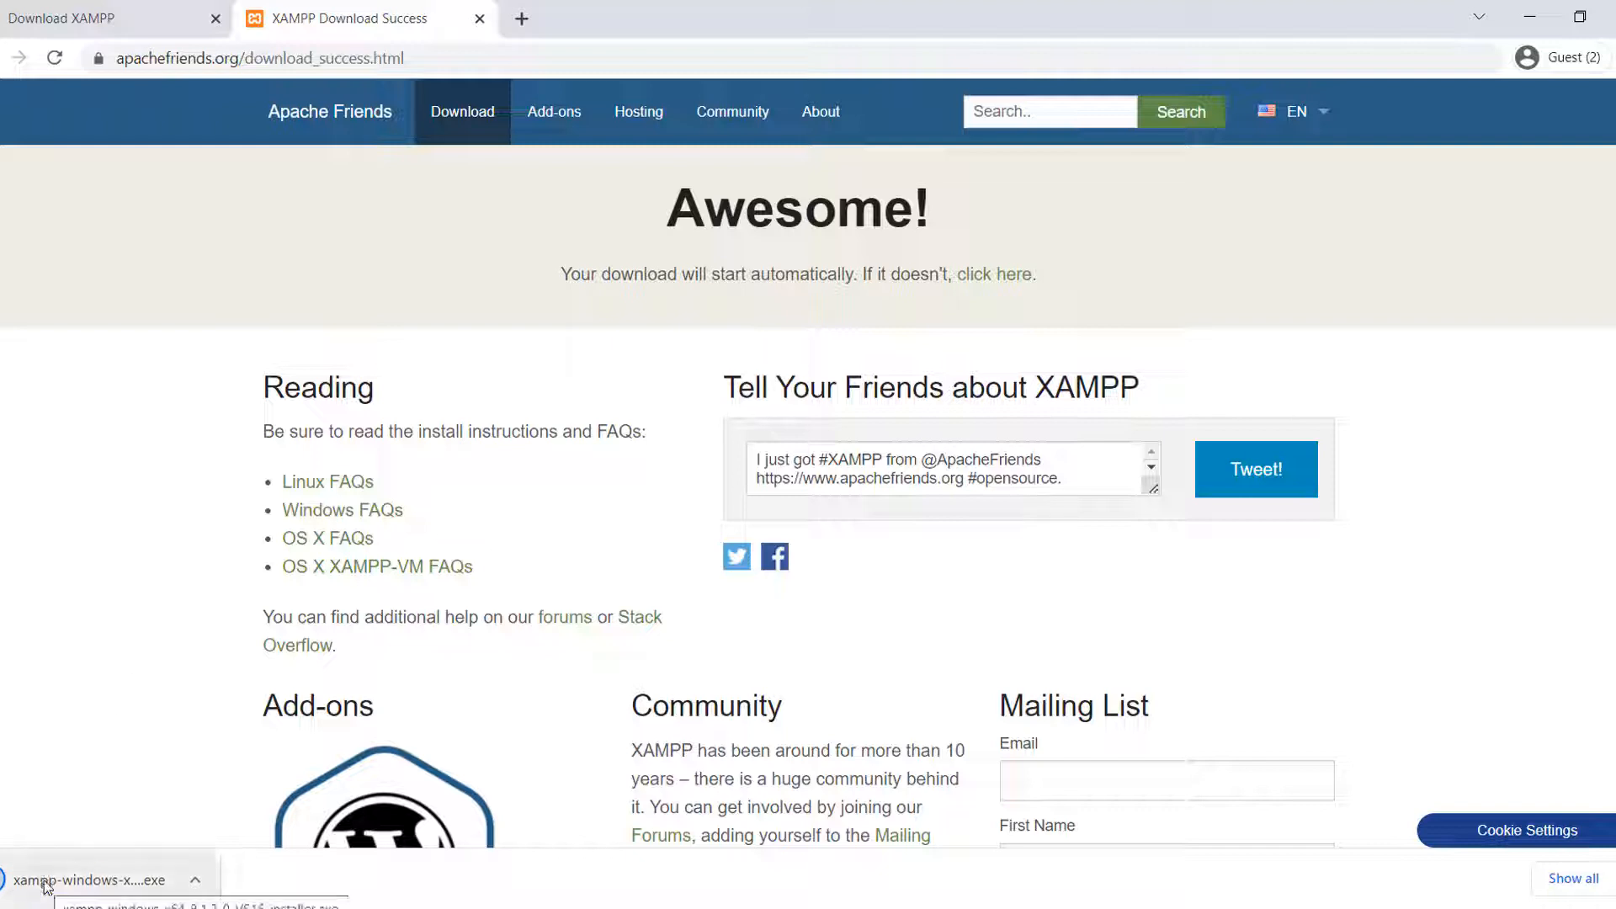
left_click(46, 884)
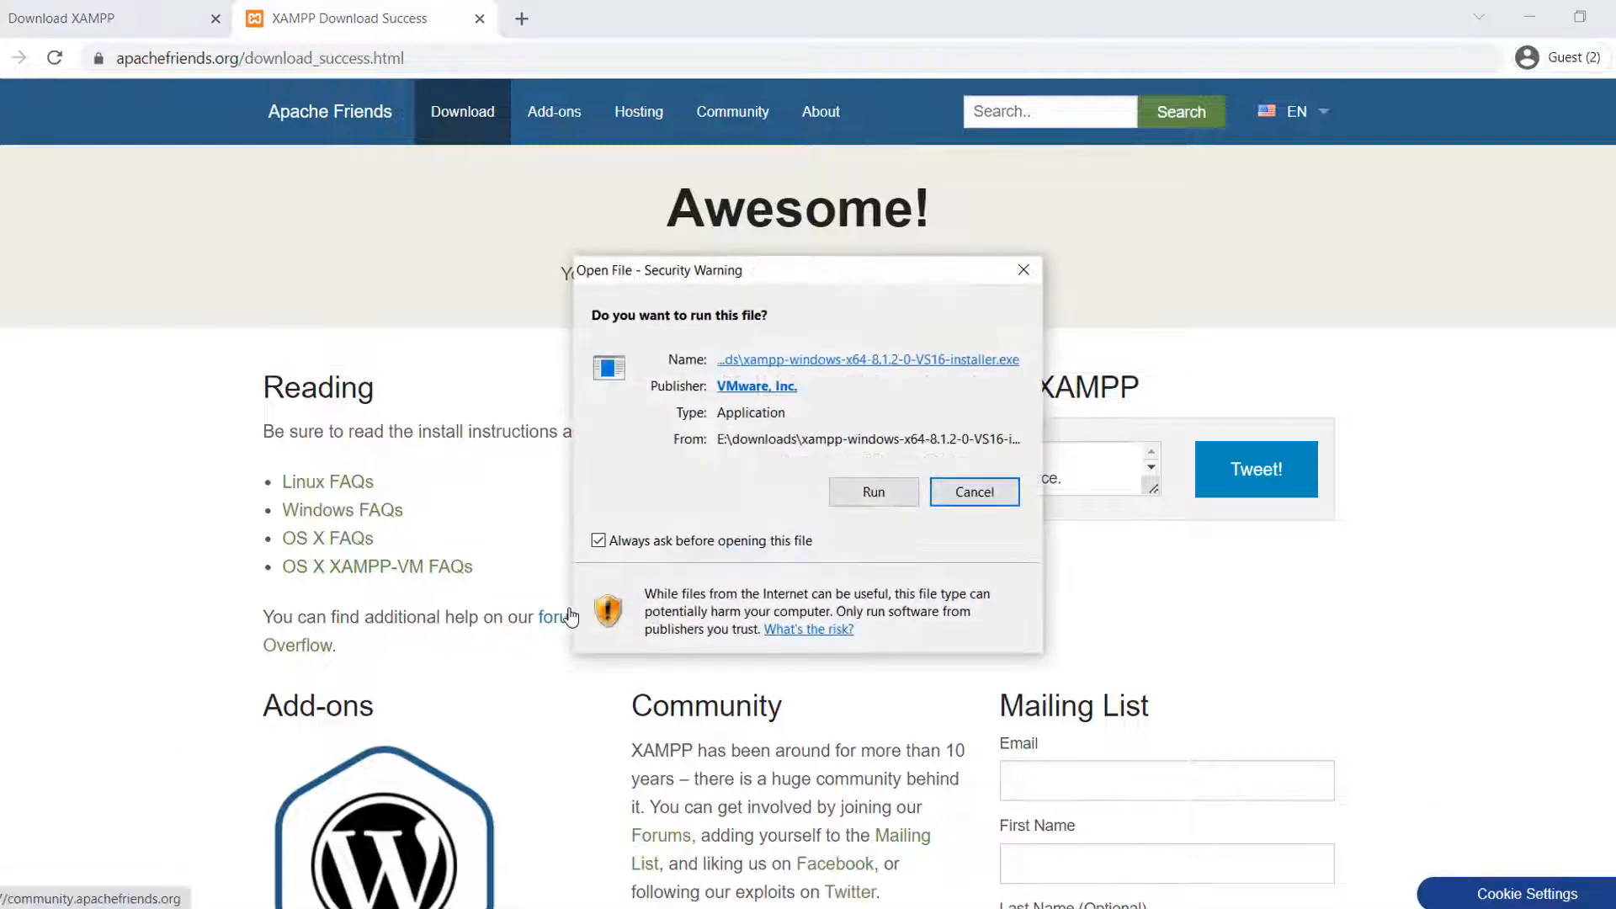
left_click(883, 496)
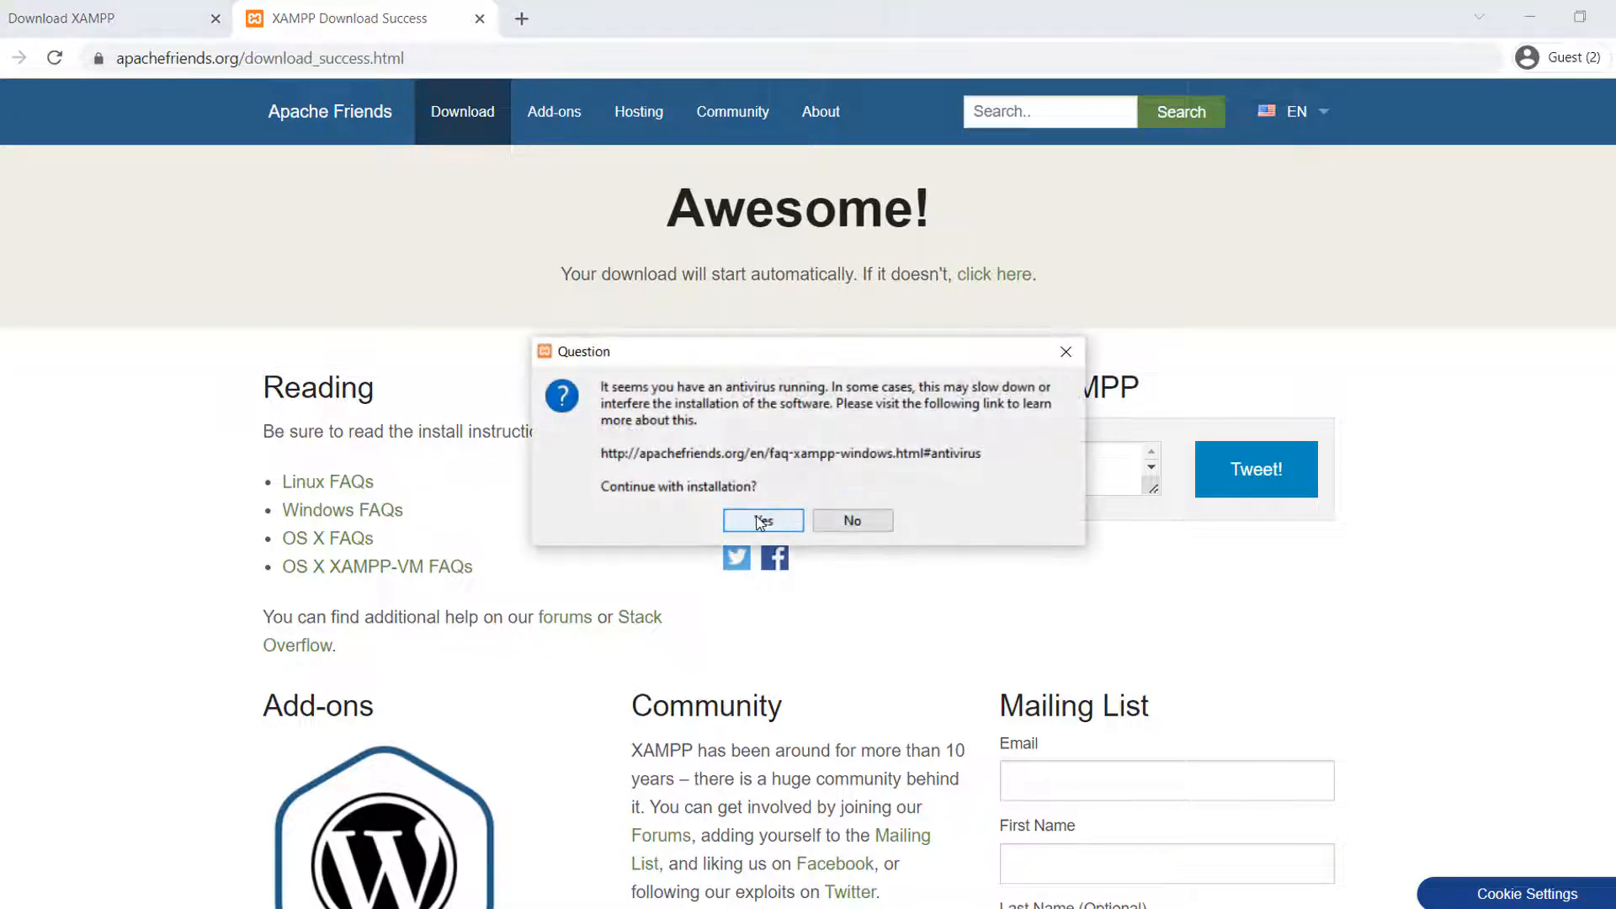
left_click(761, 519)
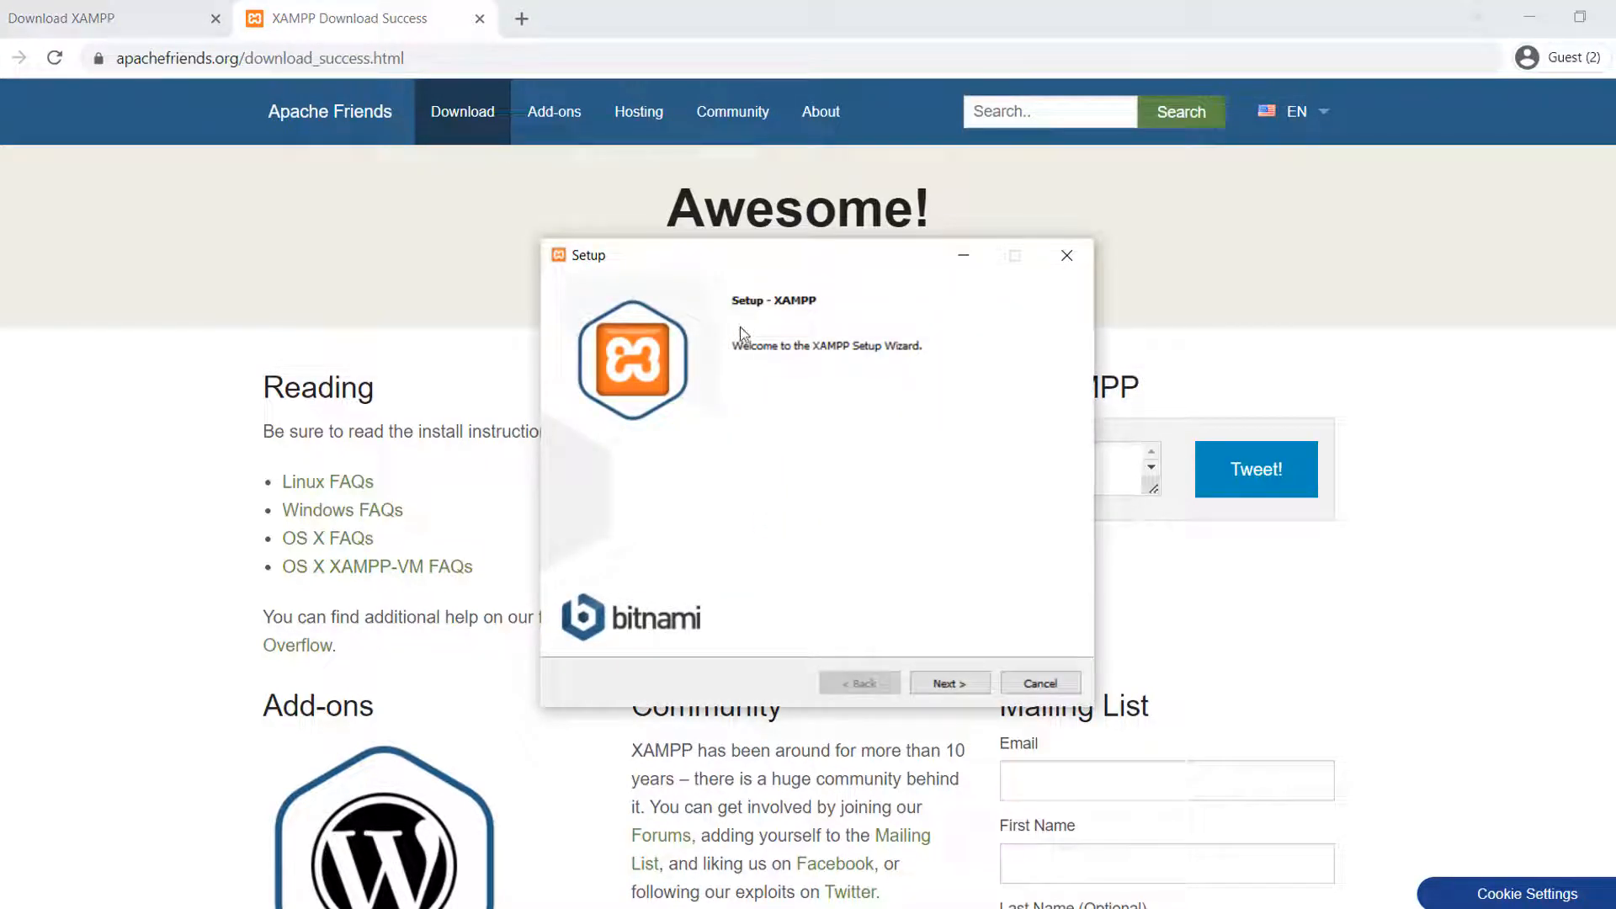
Exclude FileZilla, Mercury, Tomcat, Perl, Webalizer and Fake Sendmail from the setup, leaving Apache, MySQL, PHP and phpMyAdmin selected
left_click(949, 682)
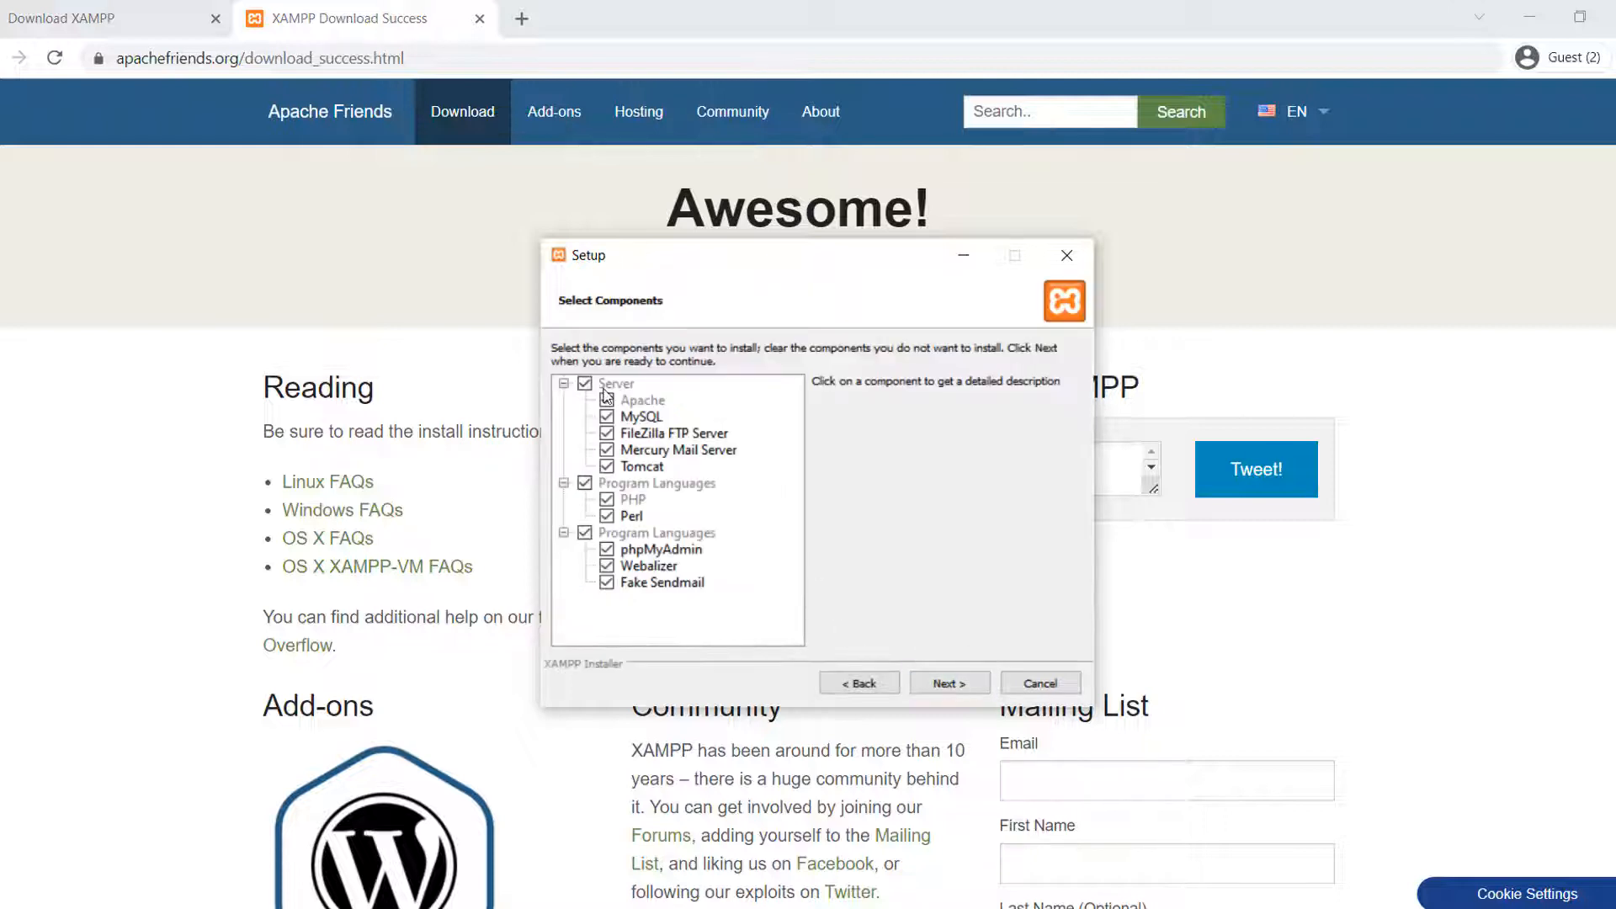
left_click(607, 434)
left_click(607, 468)
left_click(607, 516)
left_click(607, 567)
left_click(607, 583)
left_click(633, 402)
left_click(642, 416)
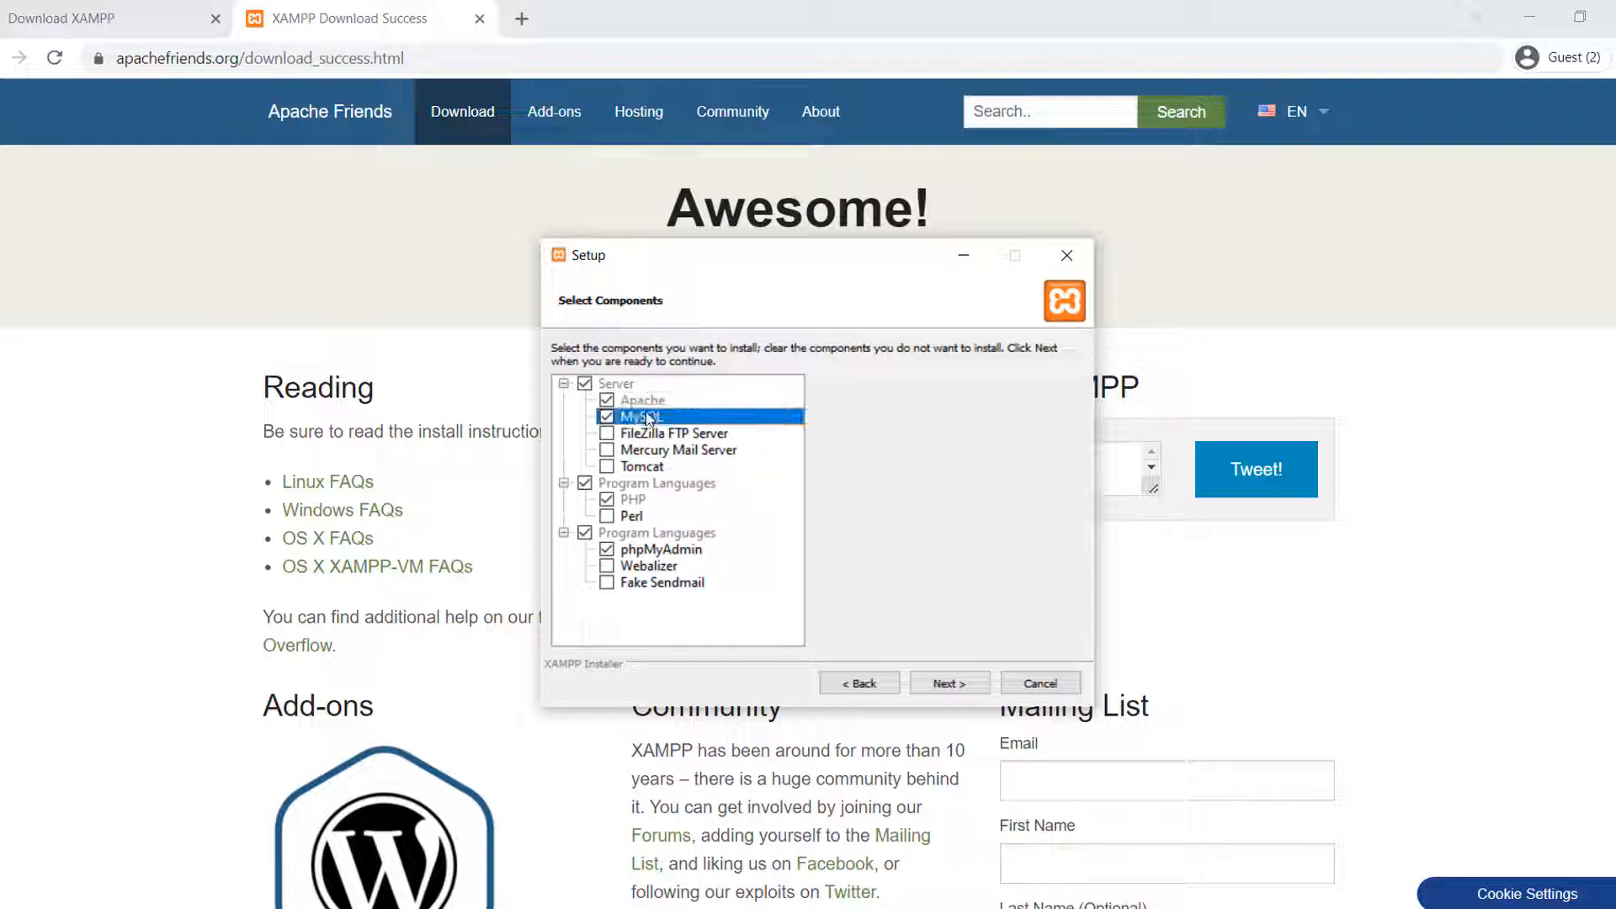
left_click(662, 502)
left_click(661, 549)
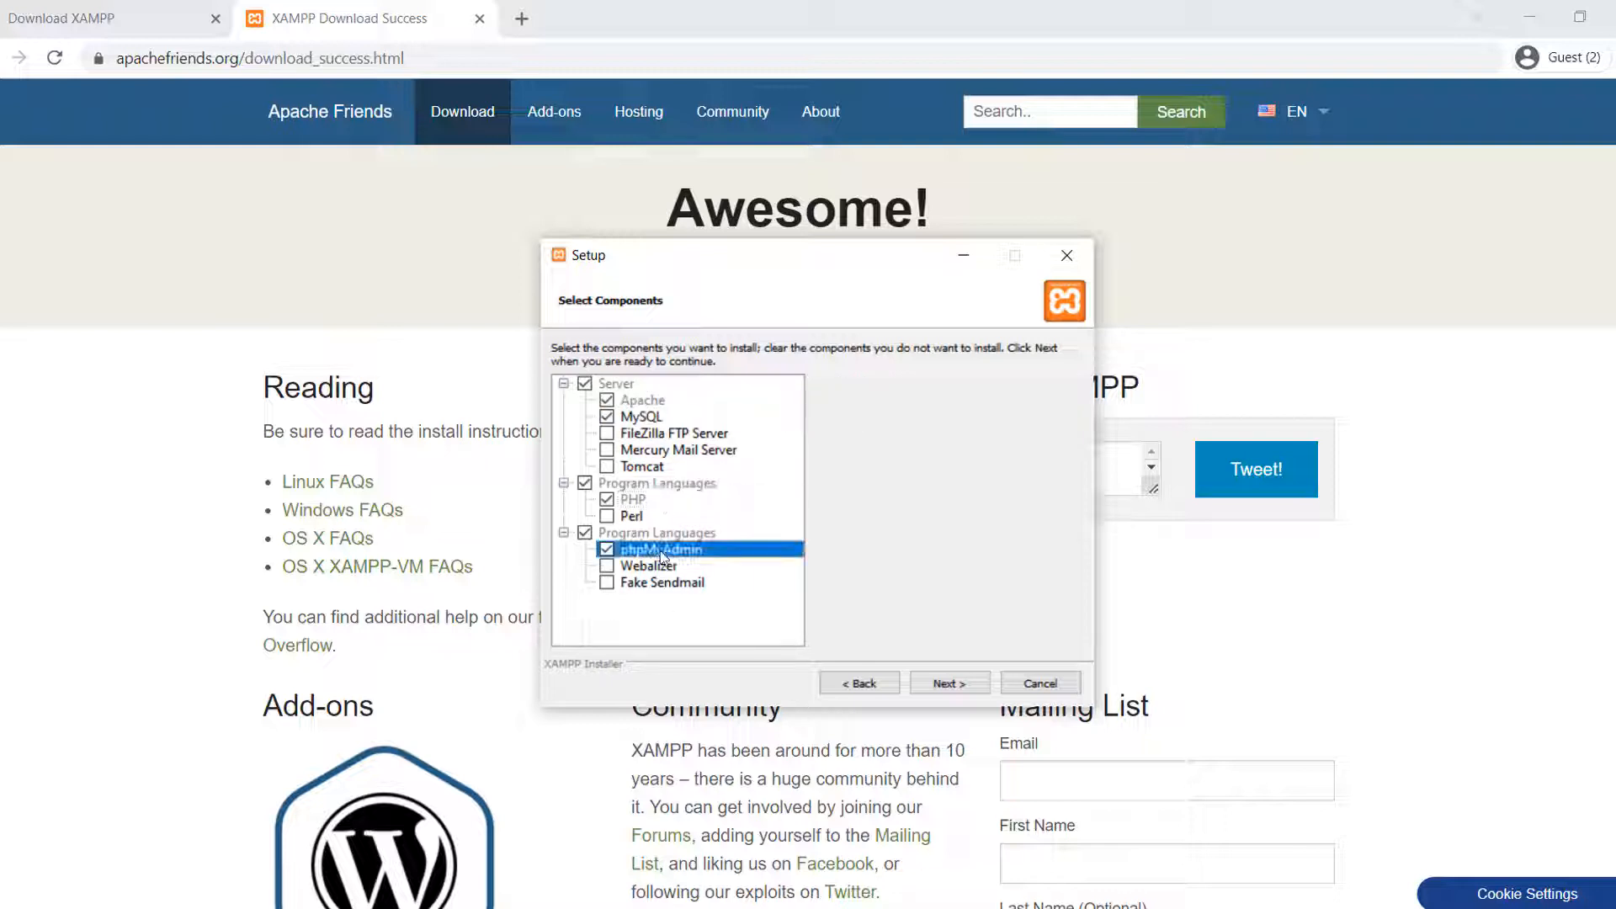
left_click(937, 686)
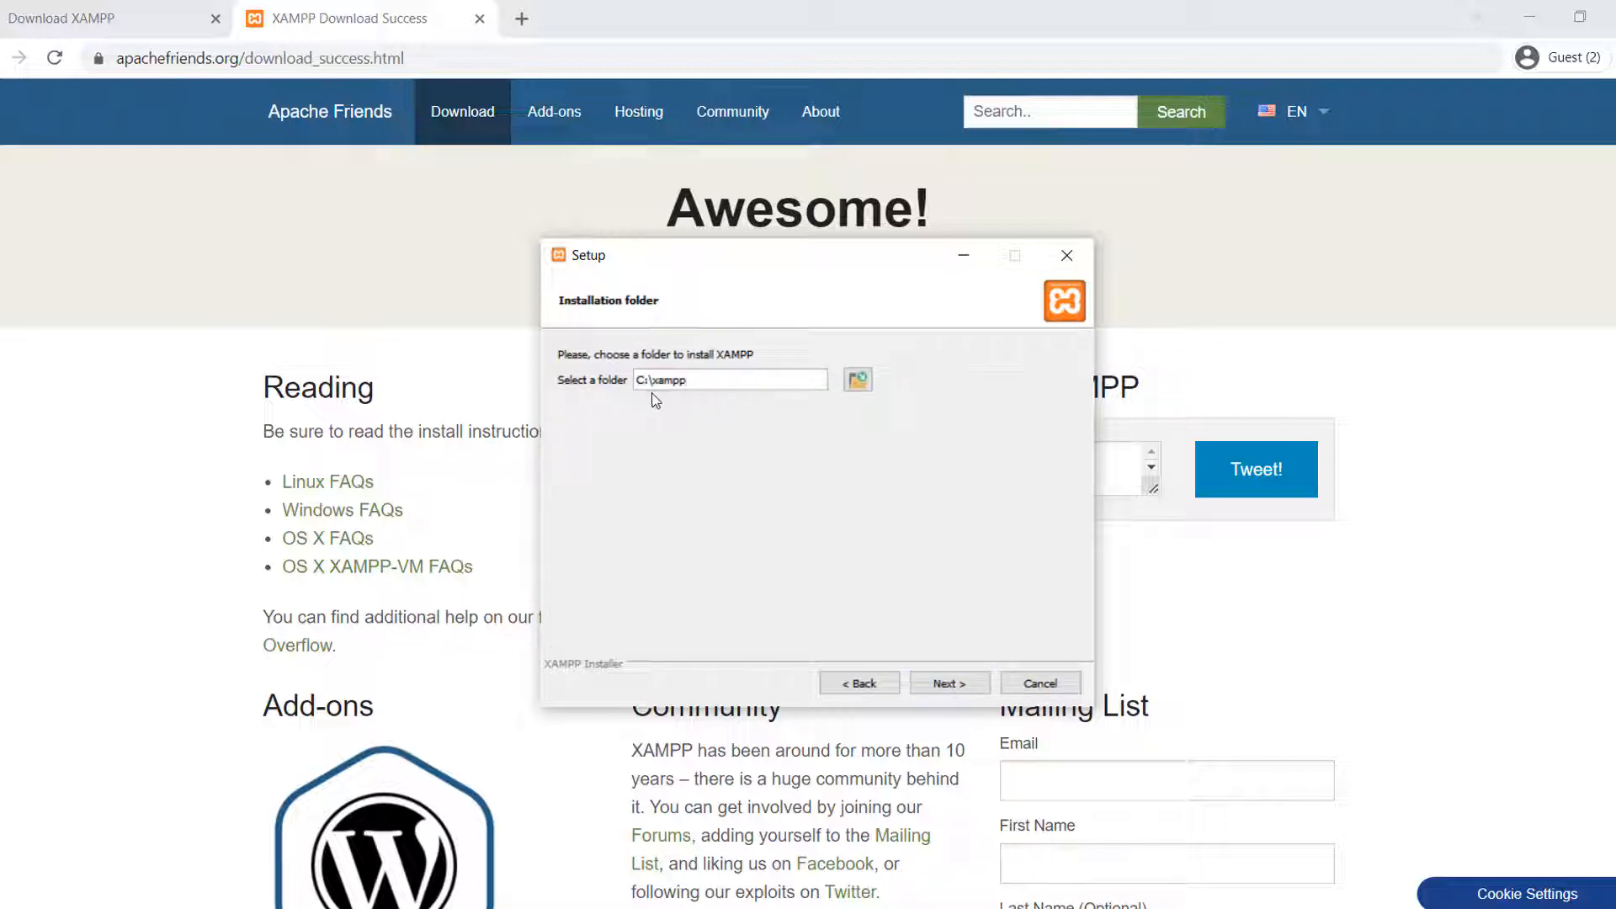
Set the XAMPP installation folder to C:\xampp3
left_click(930, 683)
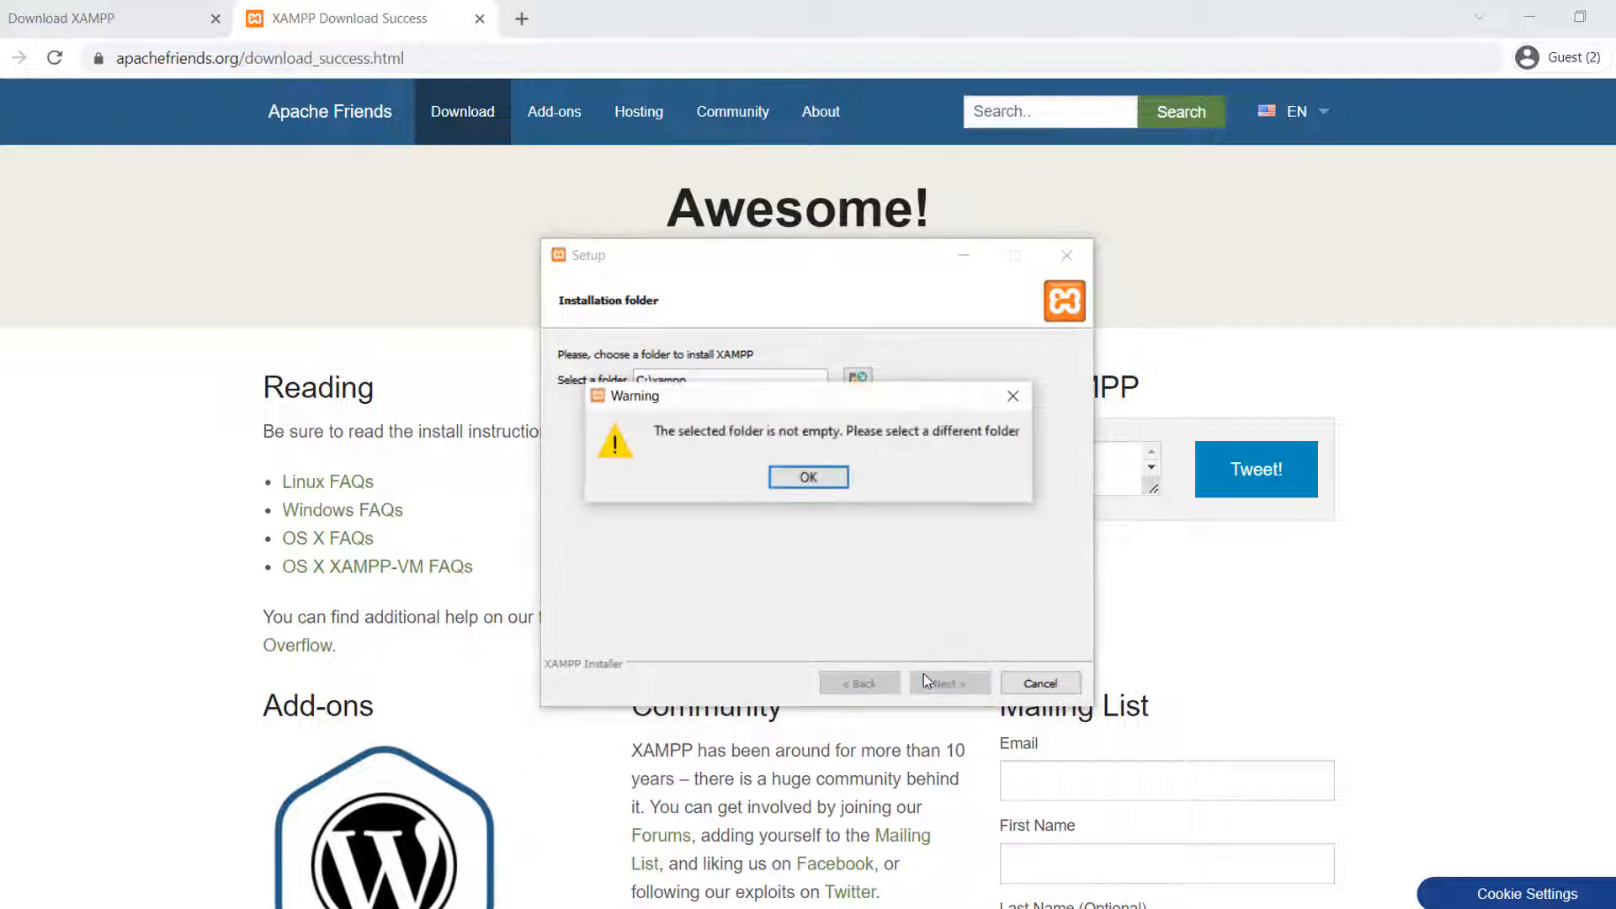
left_click(808, 477)
left_click(703, 379)
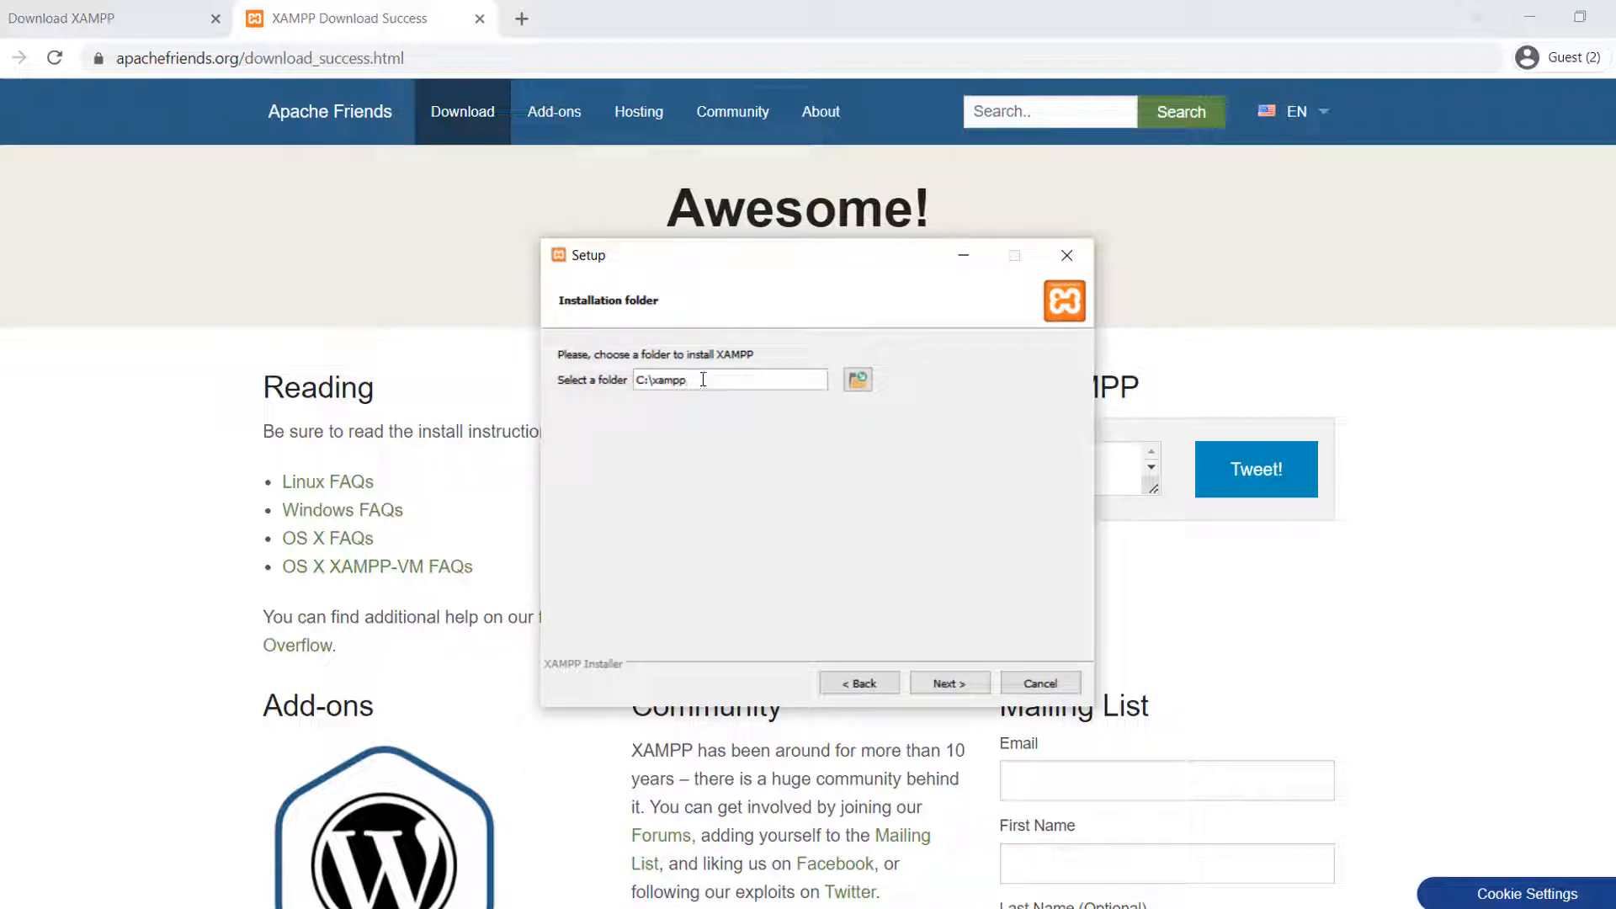
type("3")
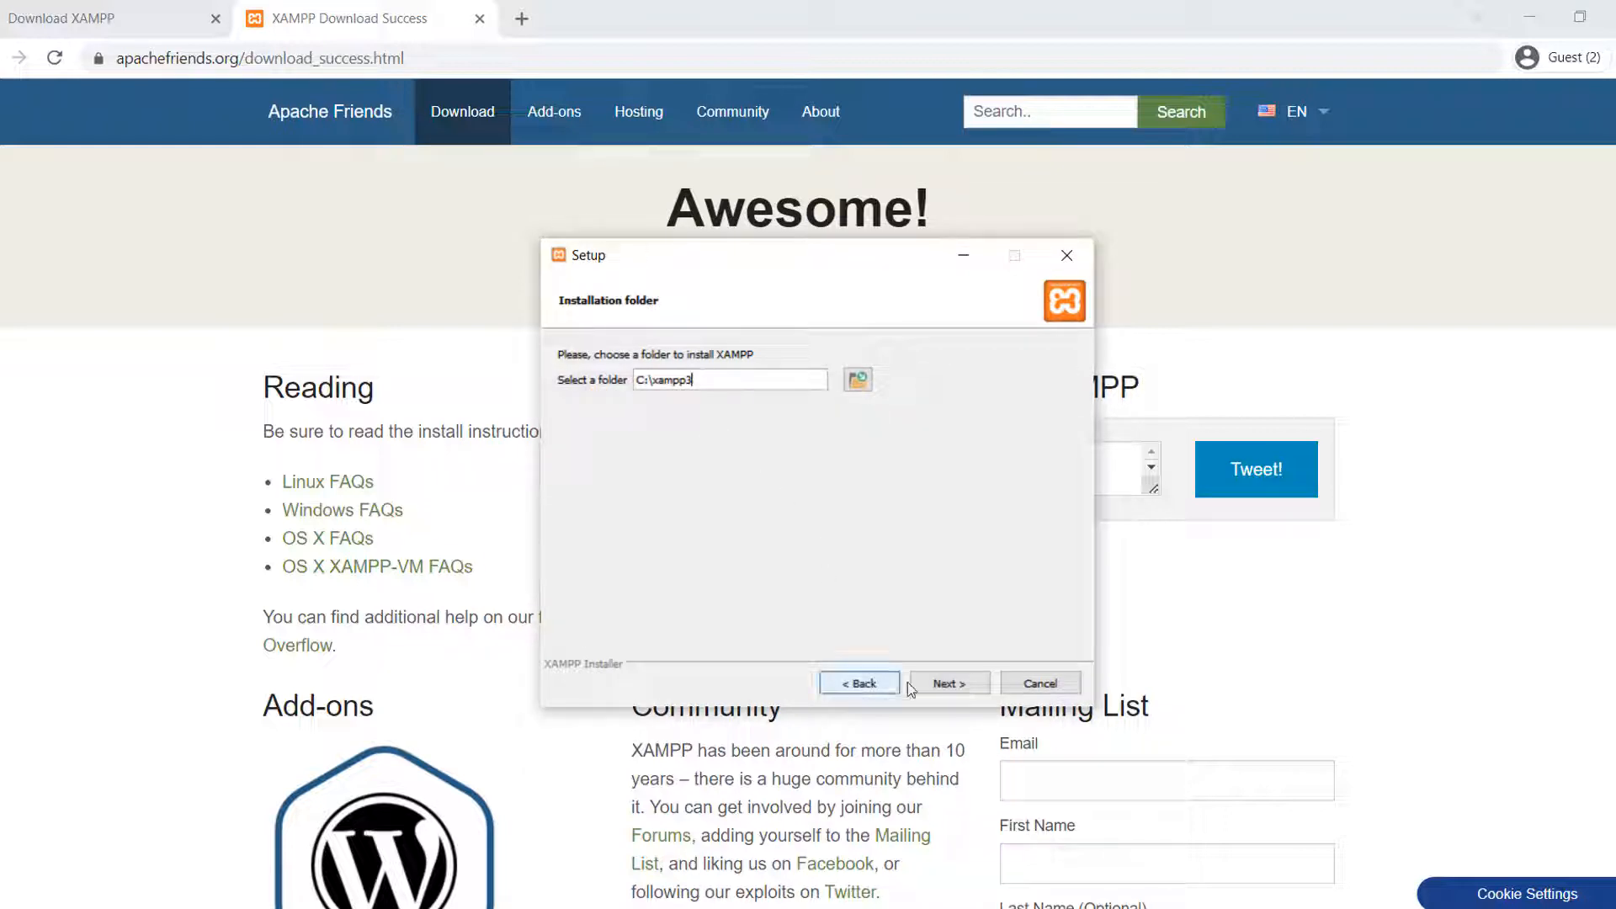
left_click(941, 687)
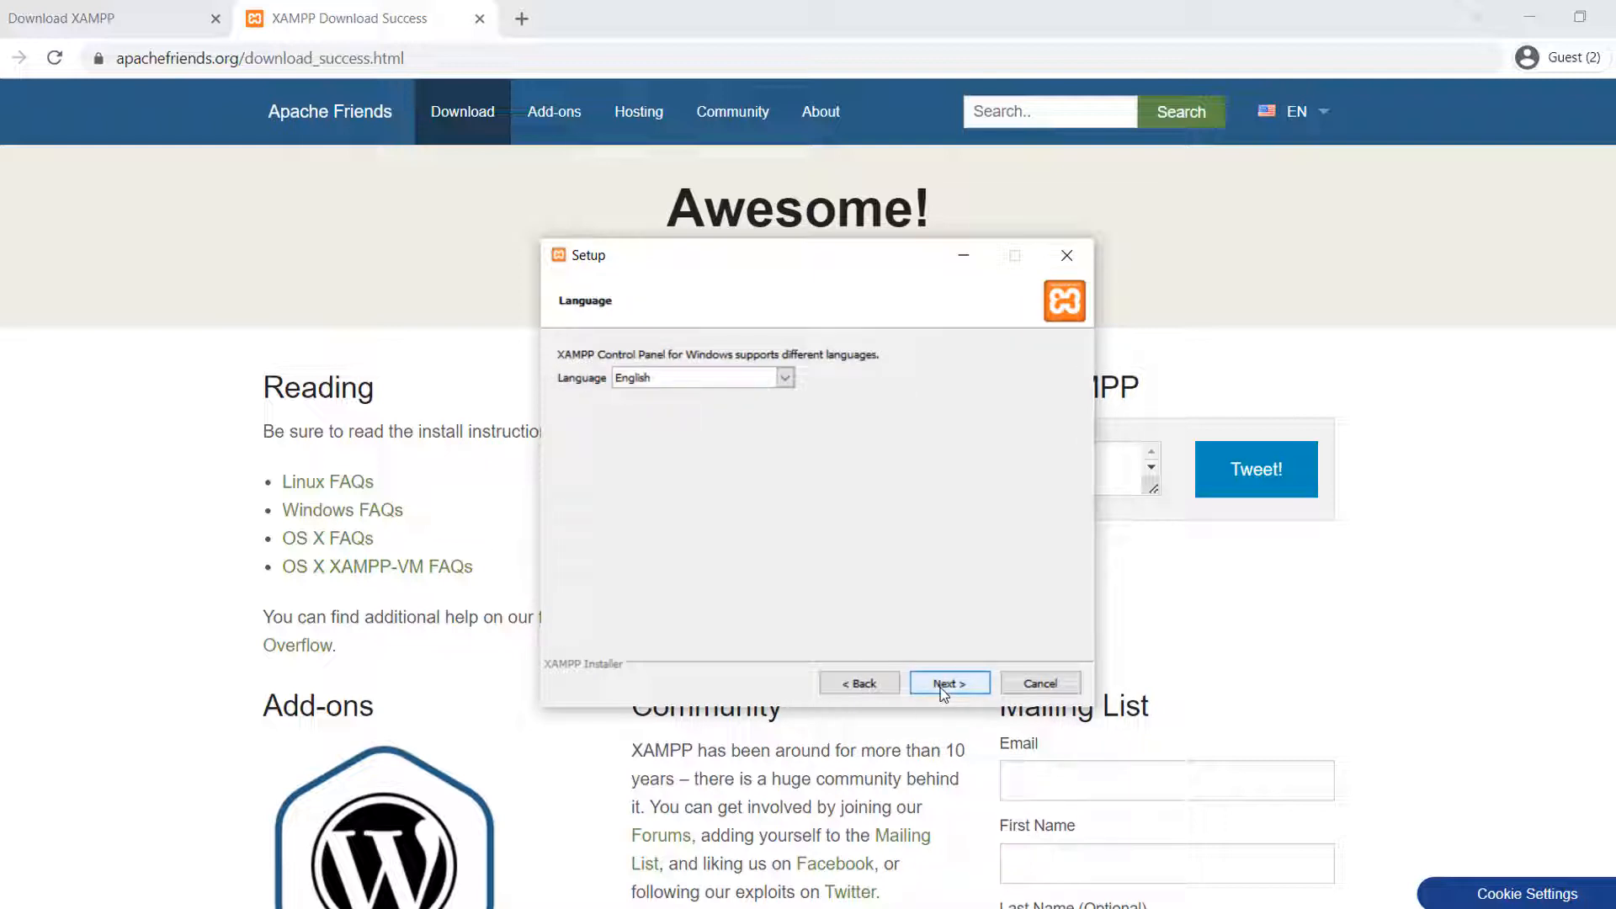
Install XAMPP with English as the language and finish the setup with the Control Panel set to start
left_click(941, 687)
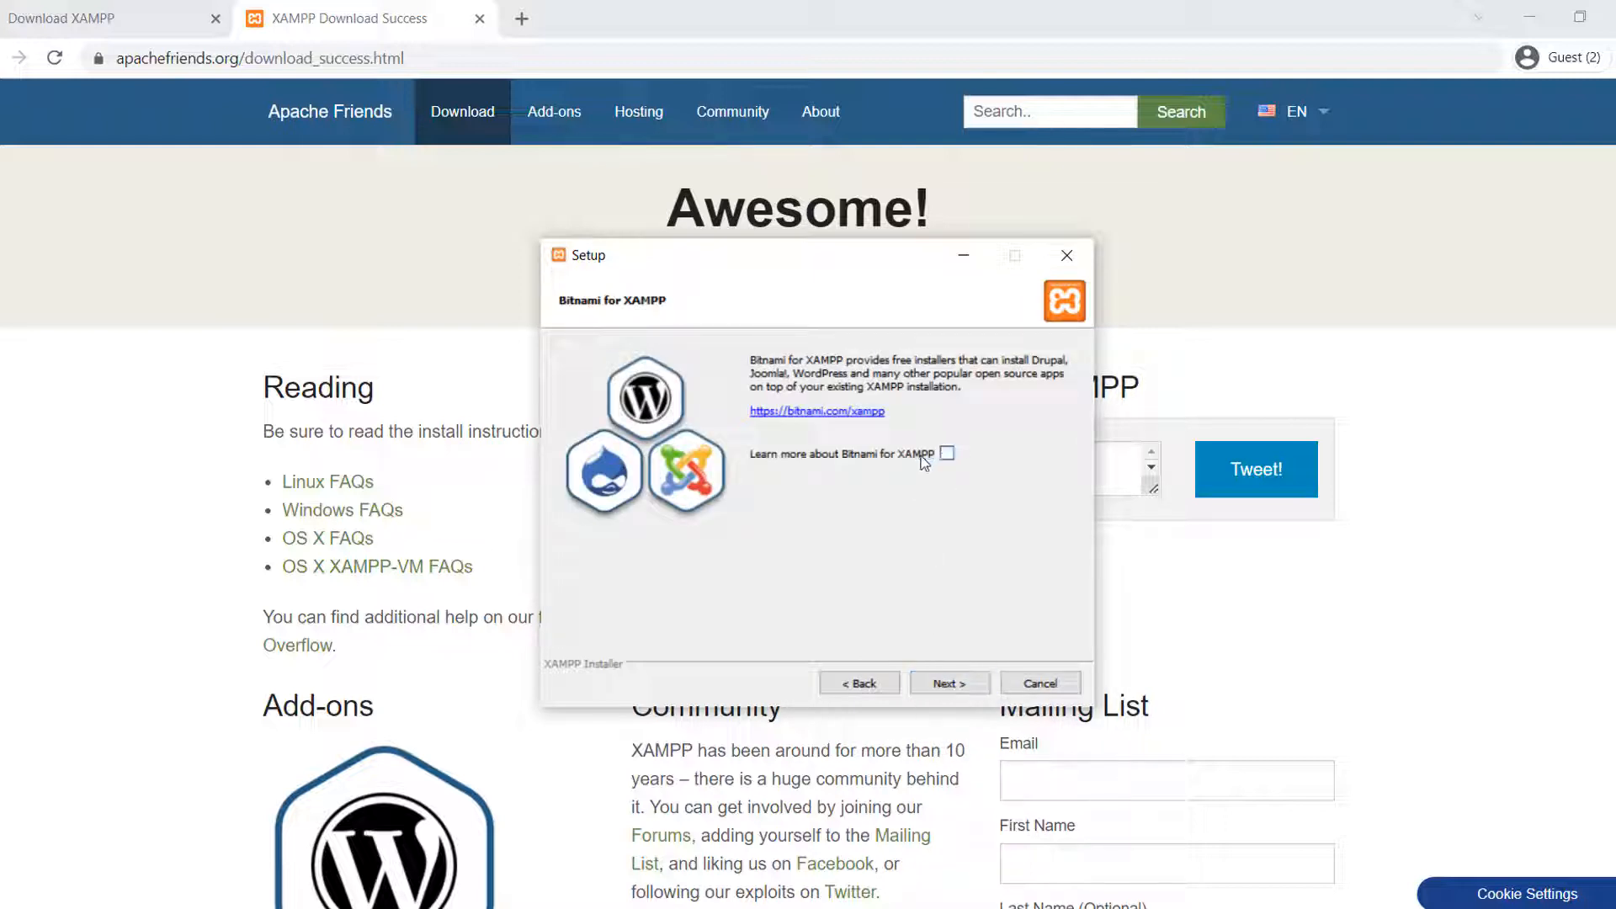
left_click(947, 682)
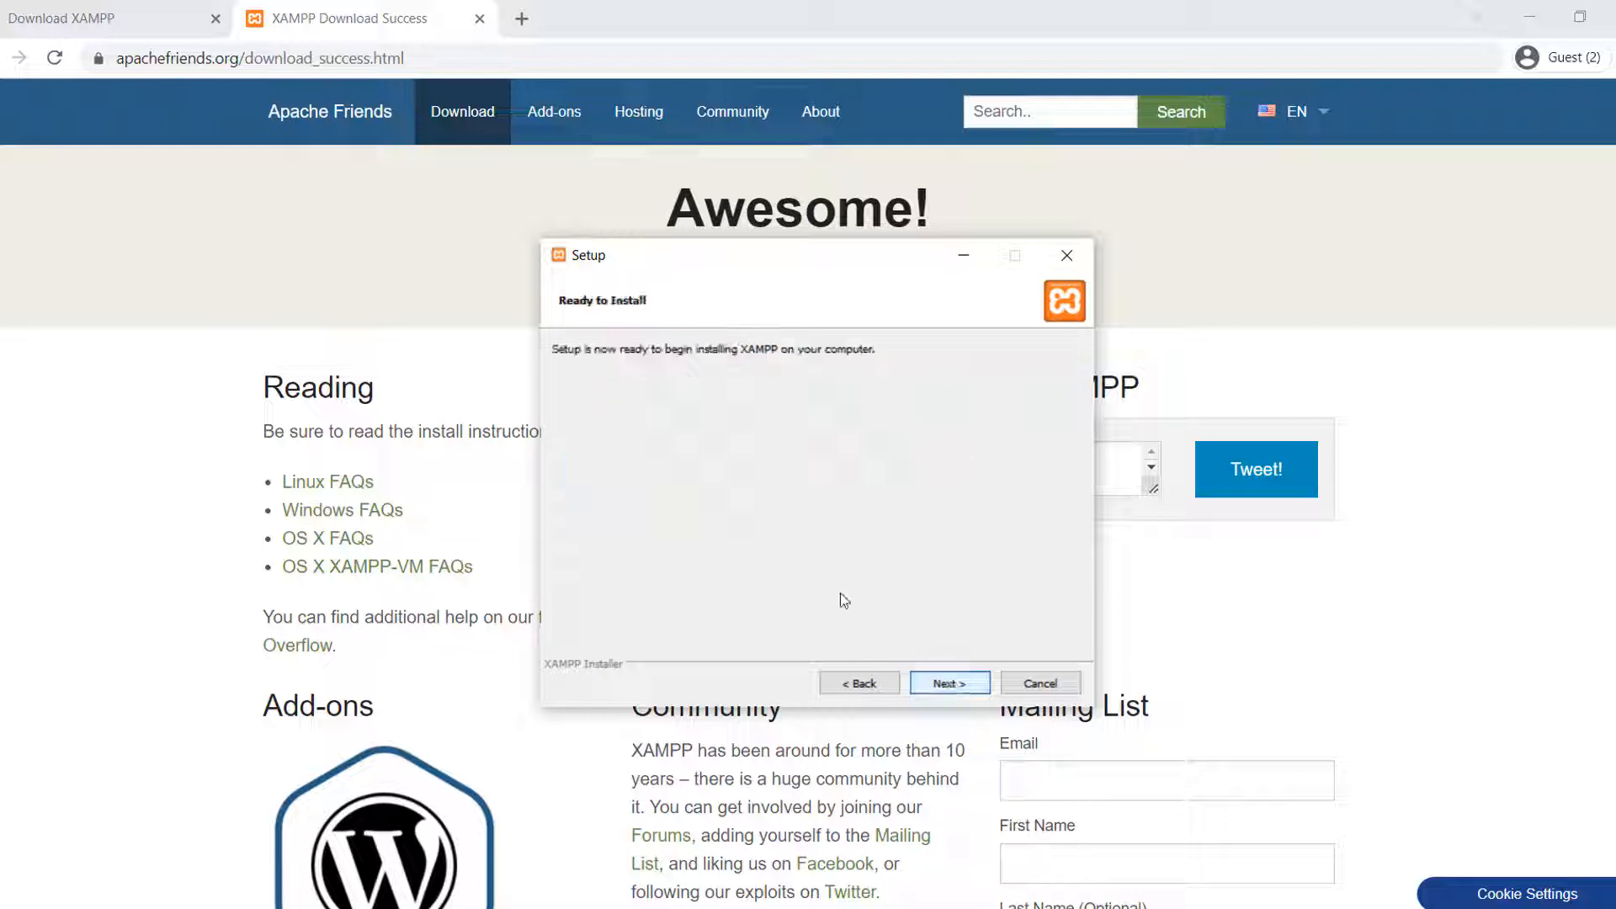
left_click(926, 683)
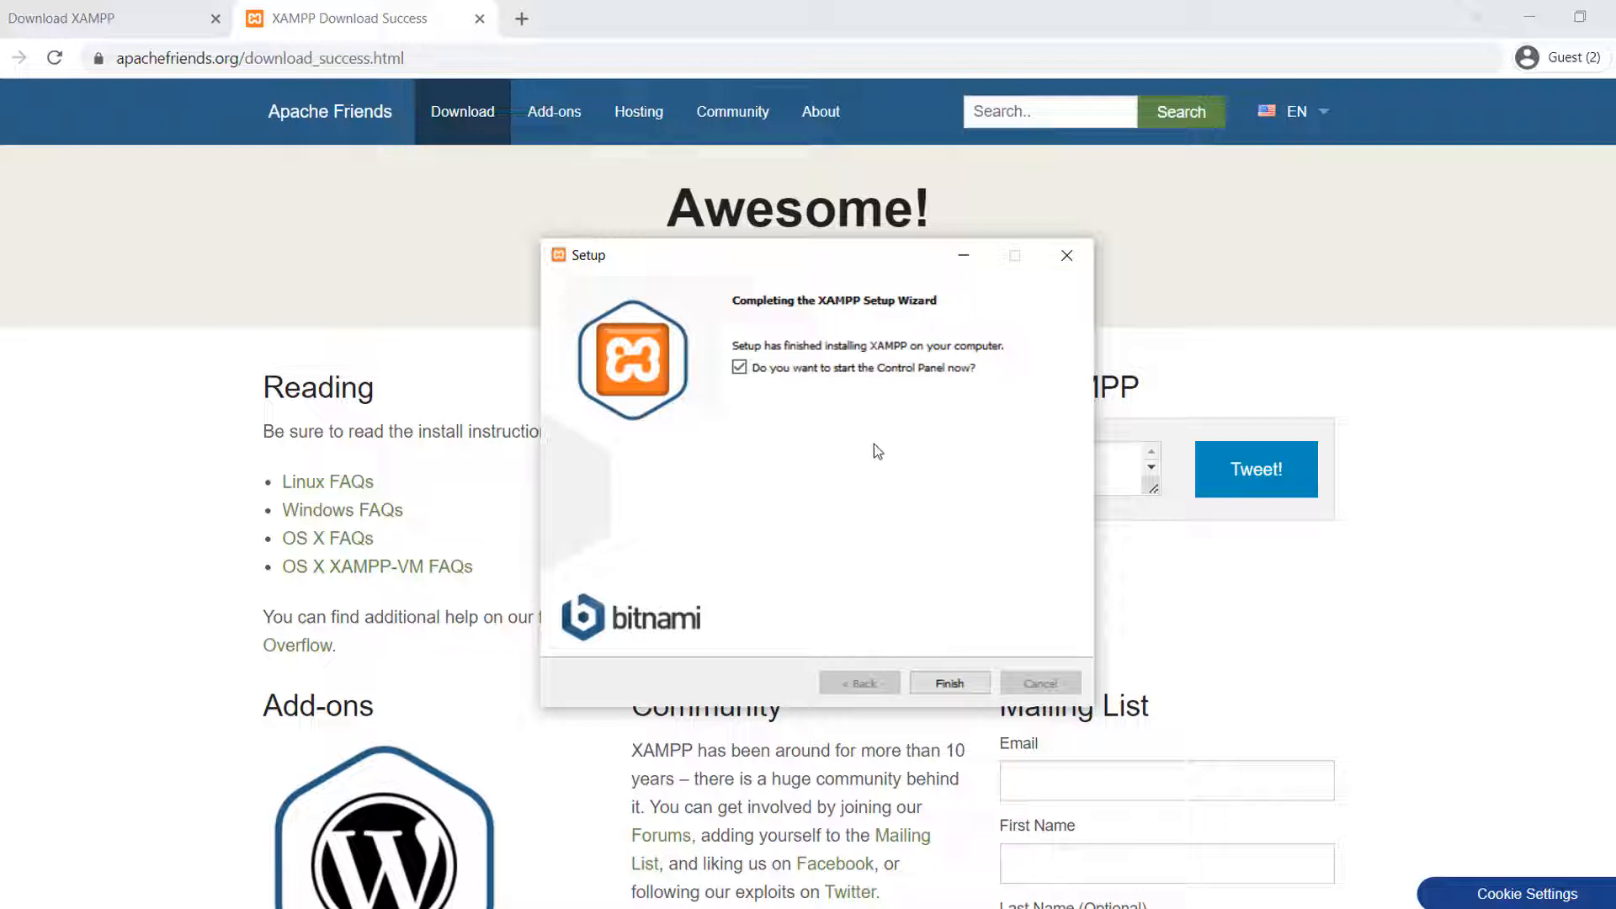
left_click(944, 682)
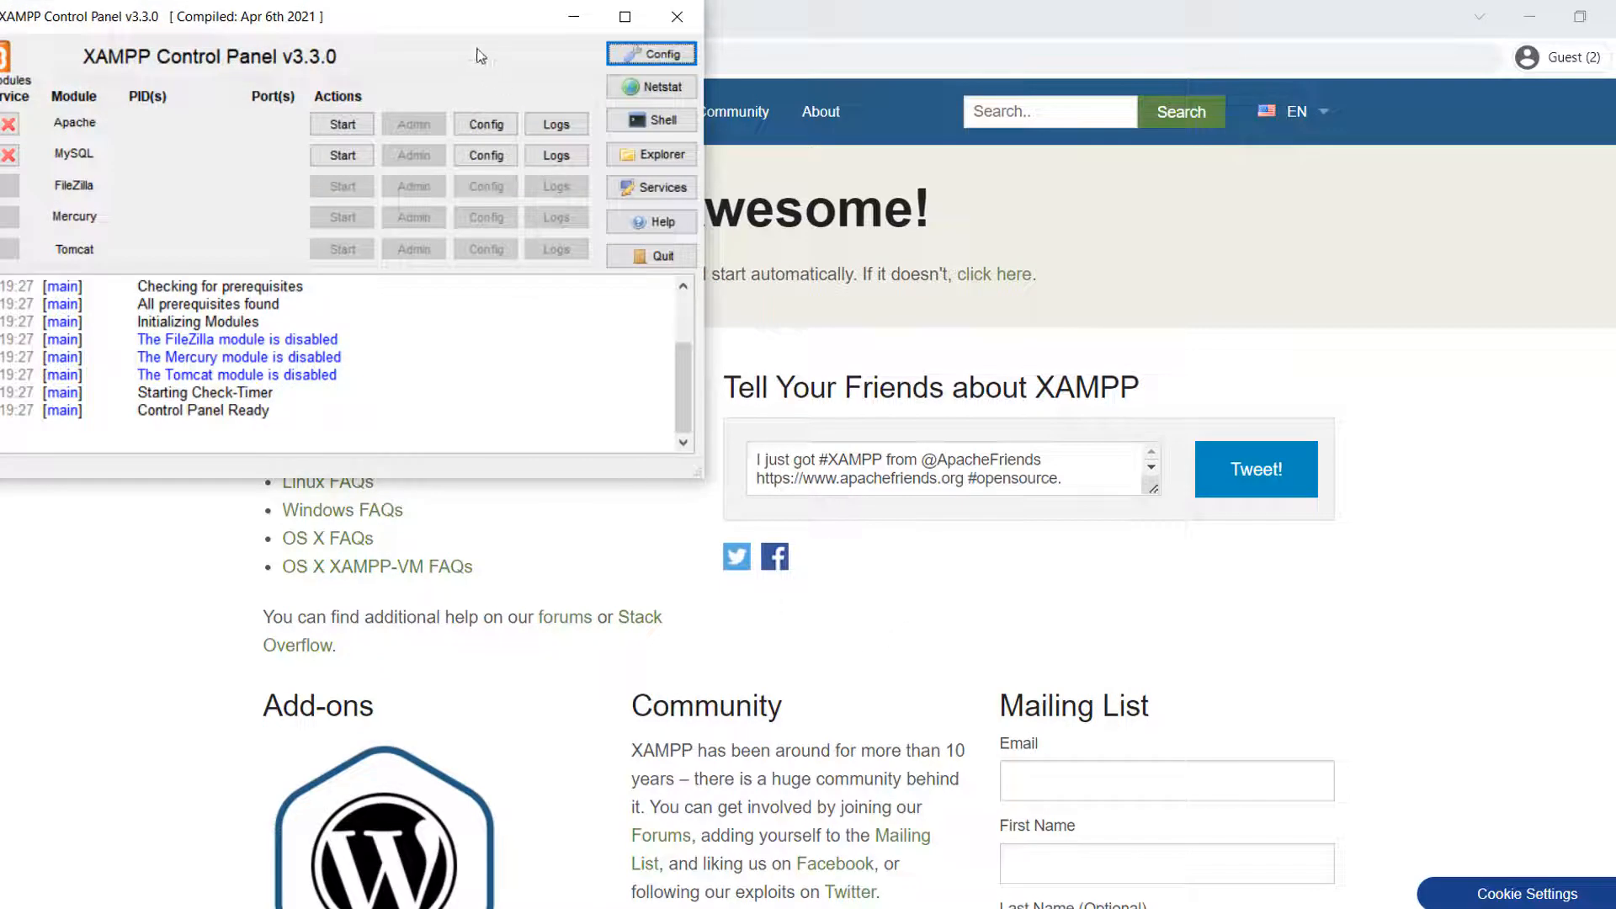
Start the Apache and MySQL modules in the XAMPP Control Panel and open phpMyAdmin
left_click_drag(480, 55, 917, 248)
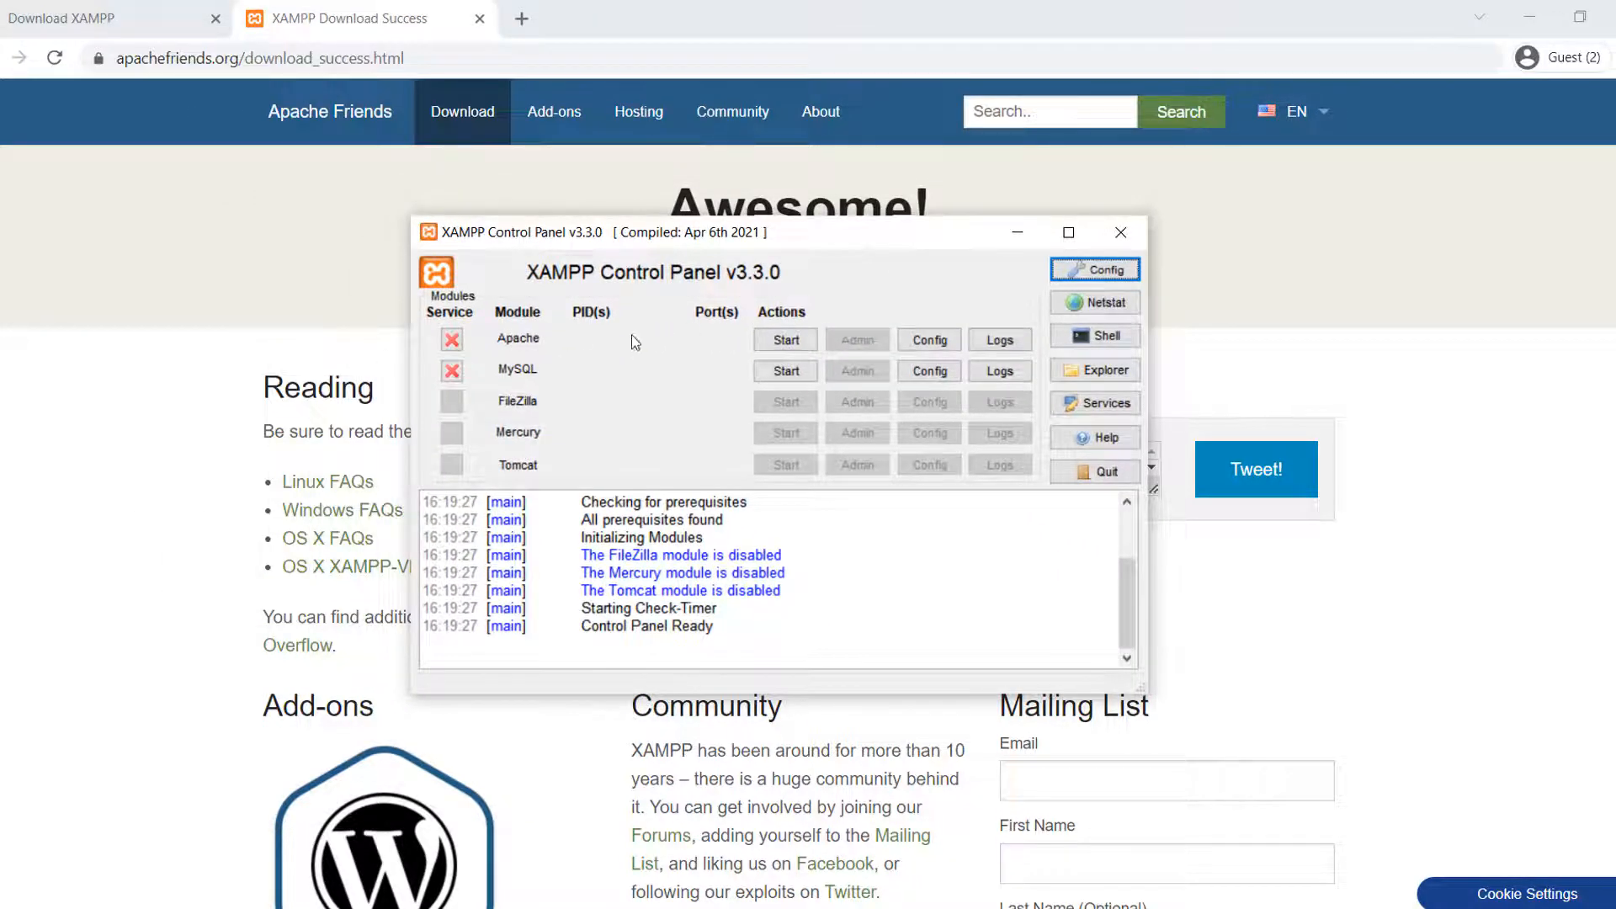
left_click(788, 340)
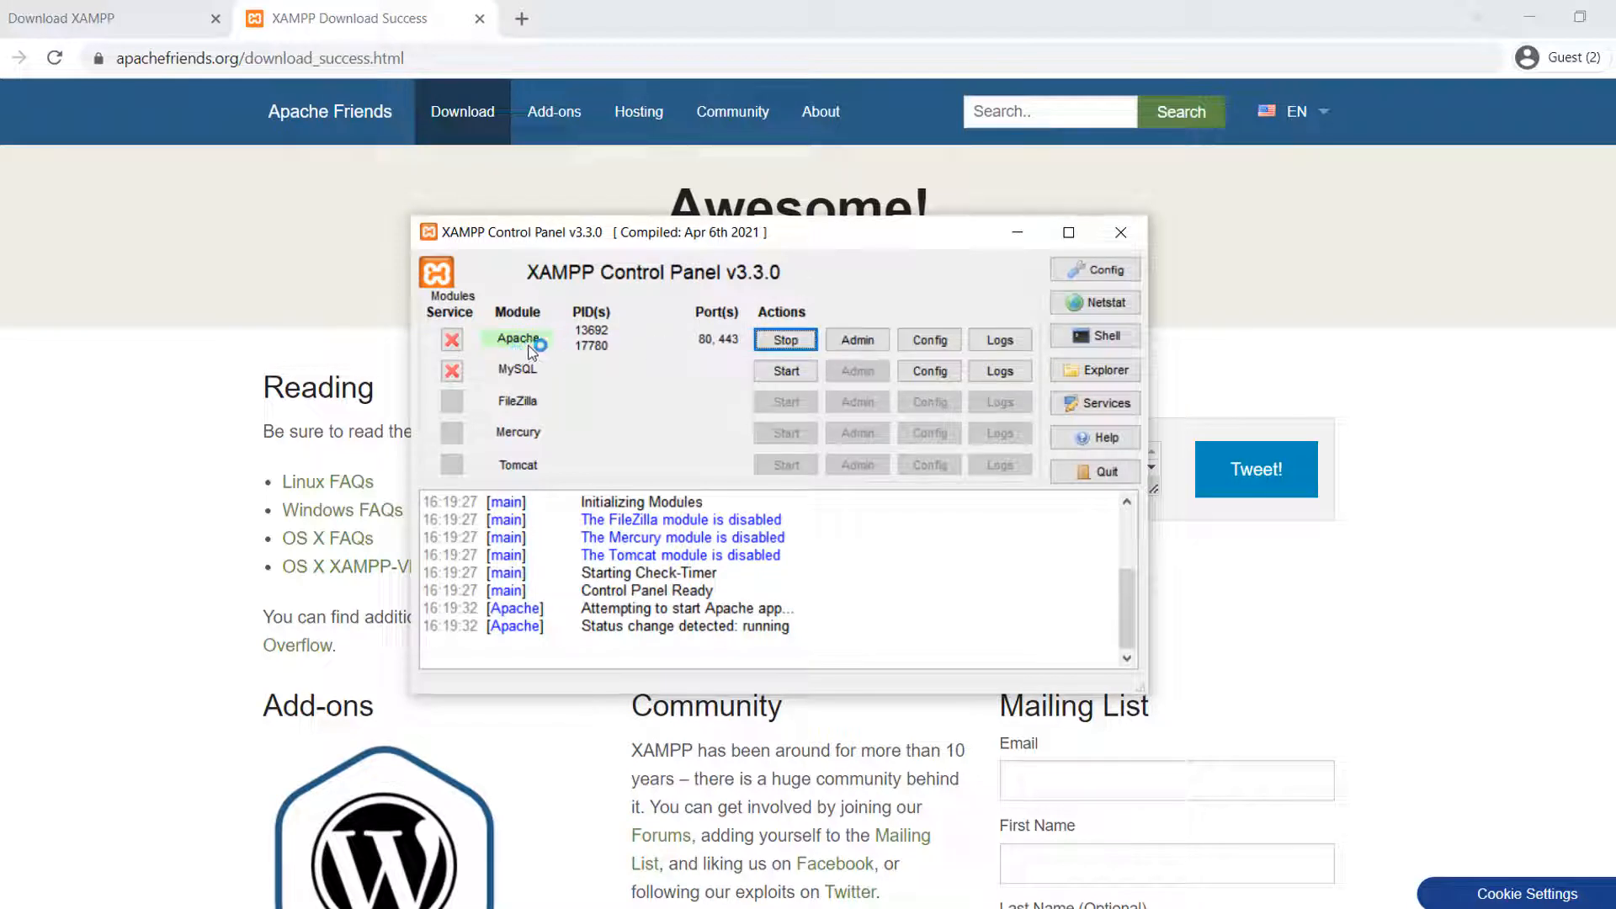
left_click(786, 371)
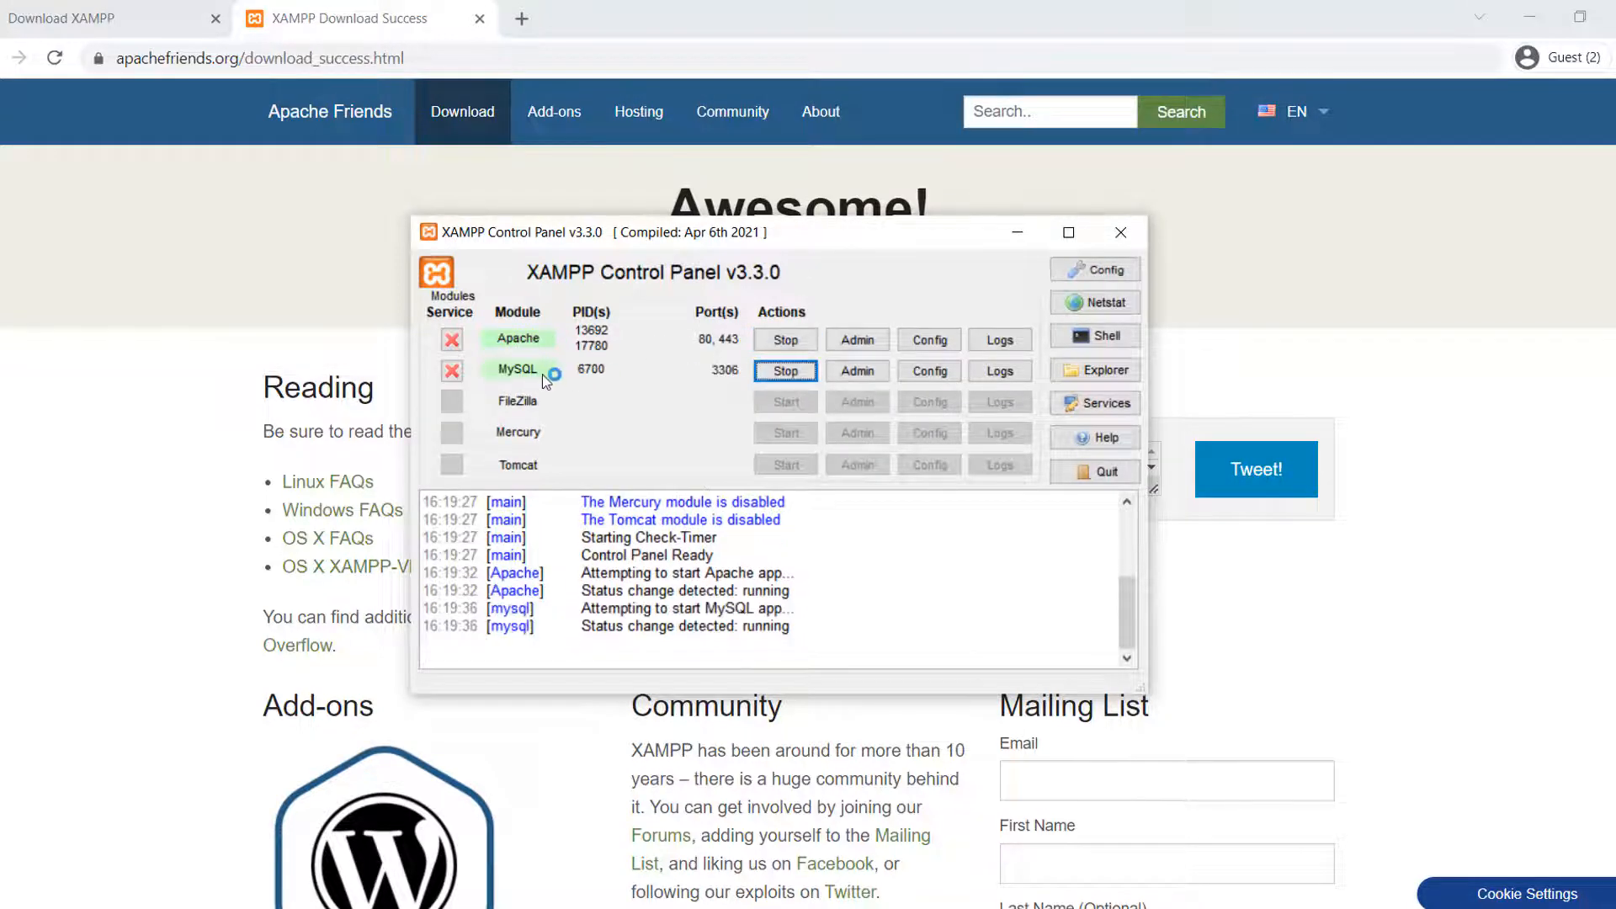
left_click(856, 370)
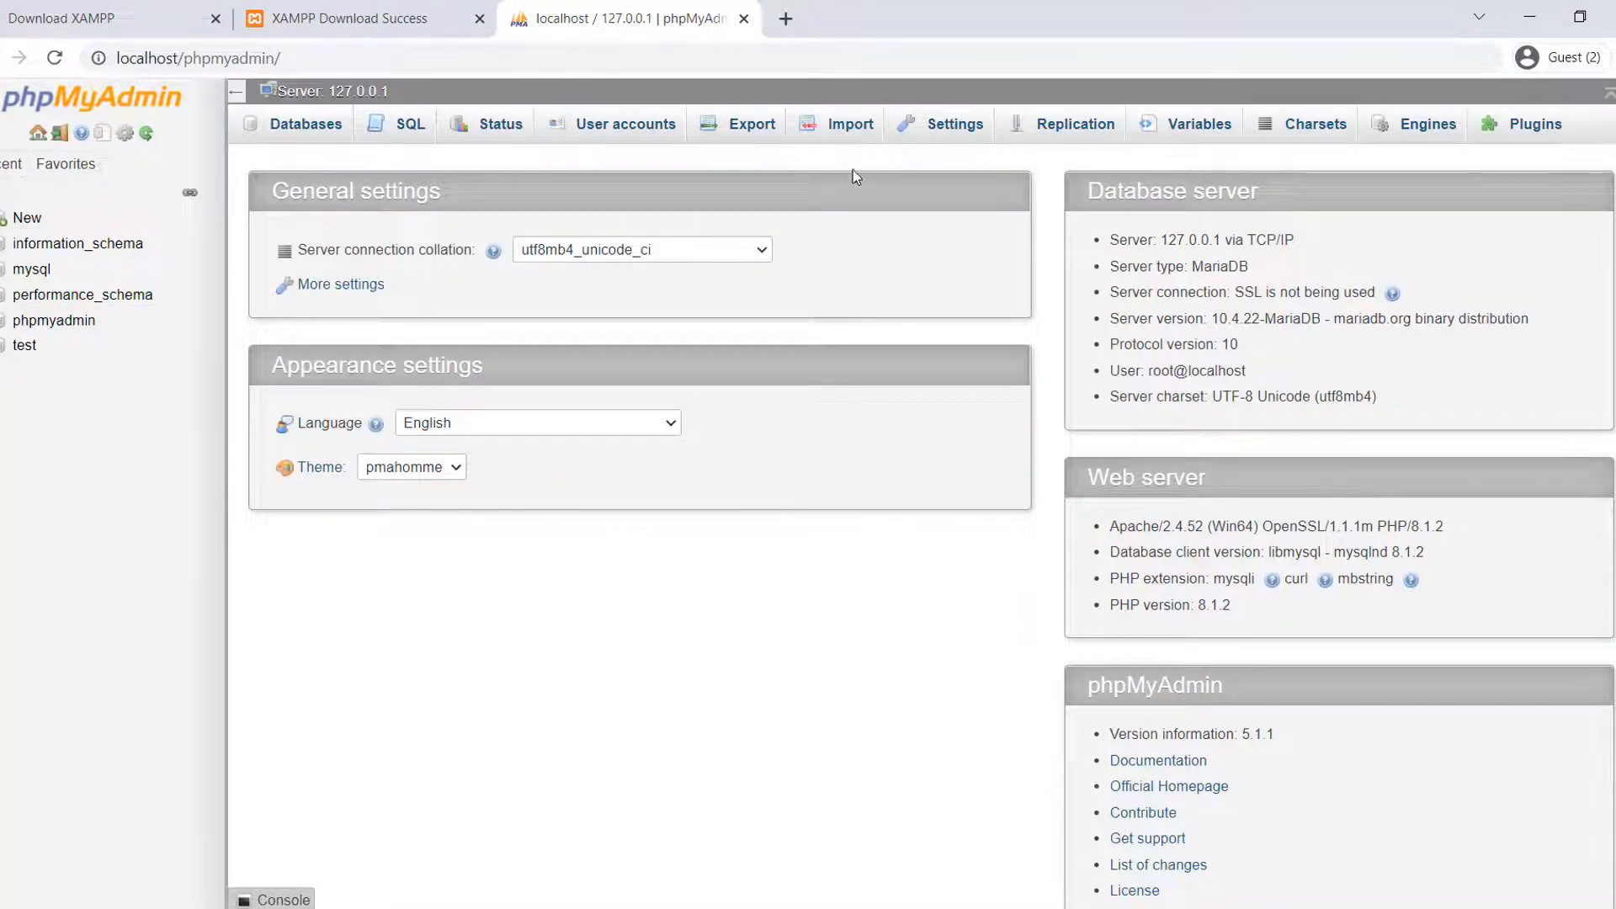
Try to import onlineshoppingdb.sql at server level in phpMyAdmin, with the utf-8 character set and SQL format
left_click(853, 131)
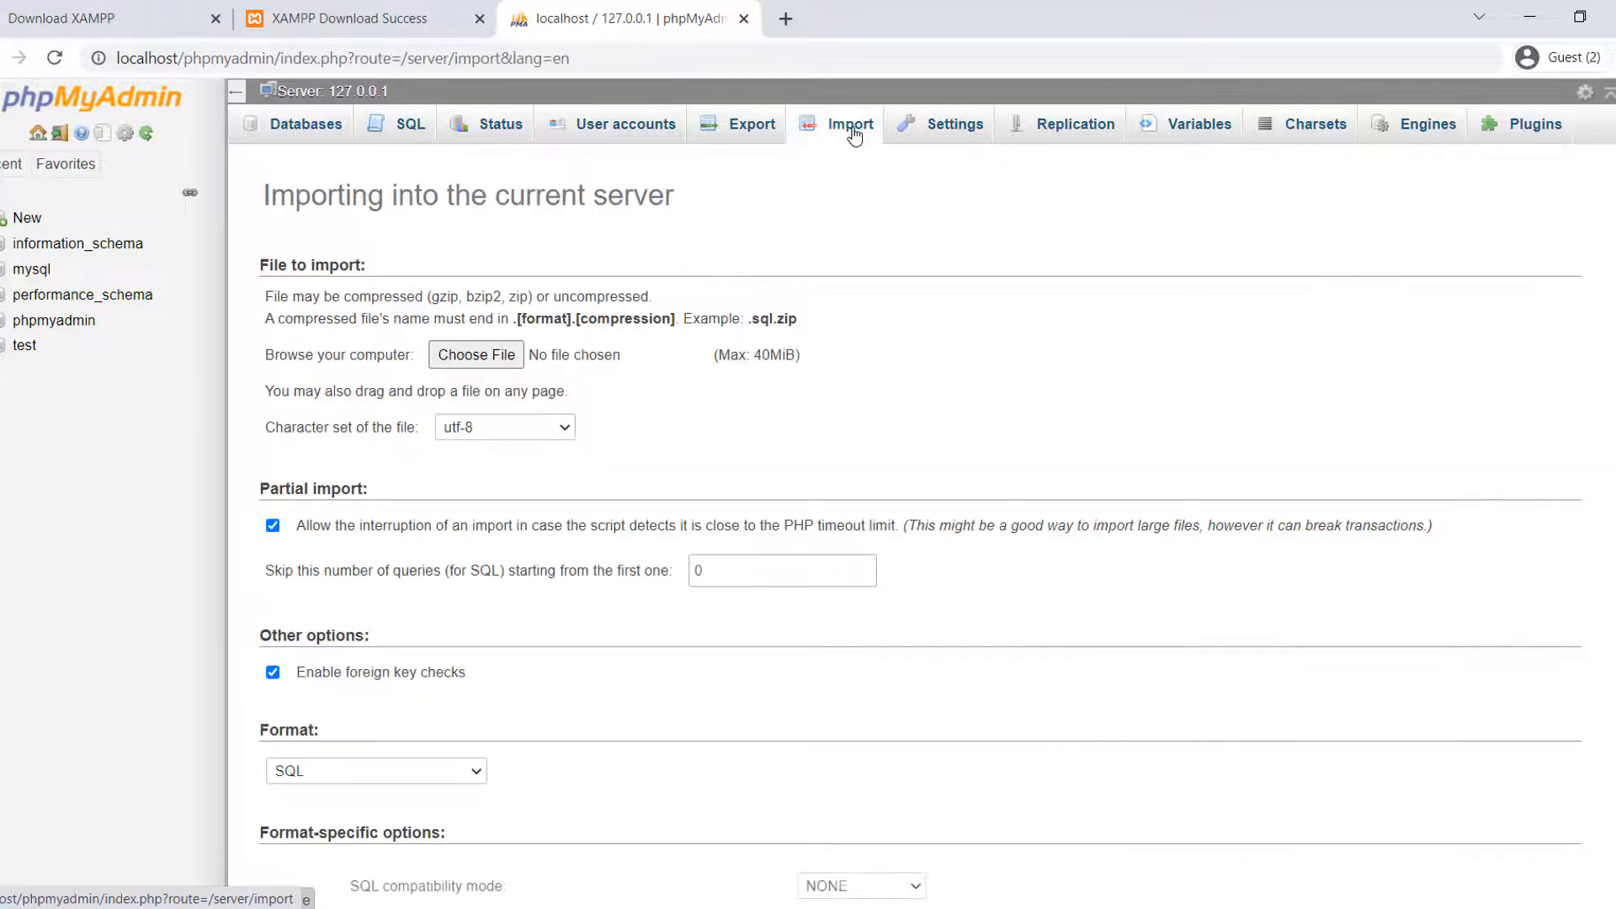
left_click(495, 357)
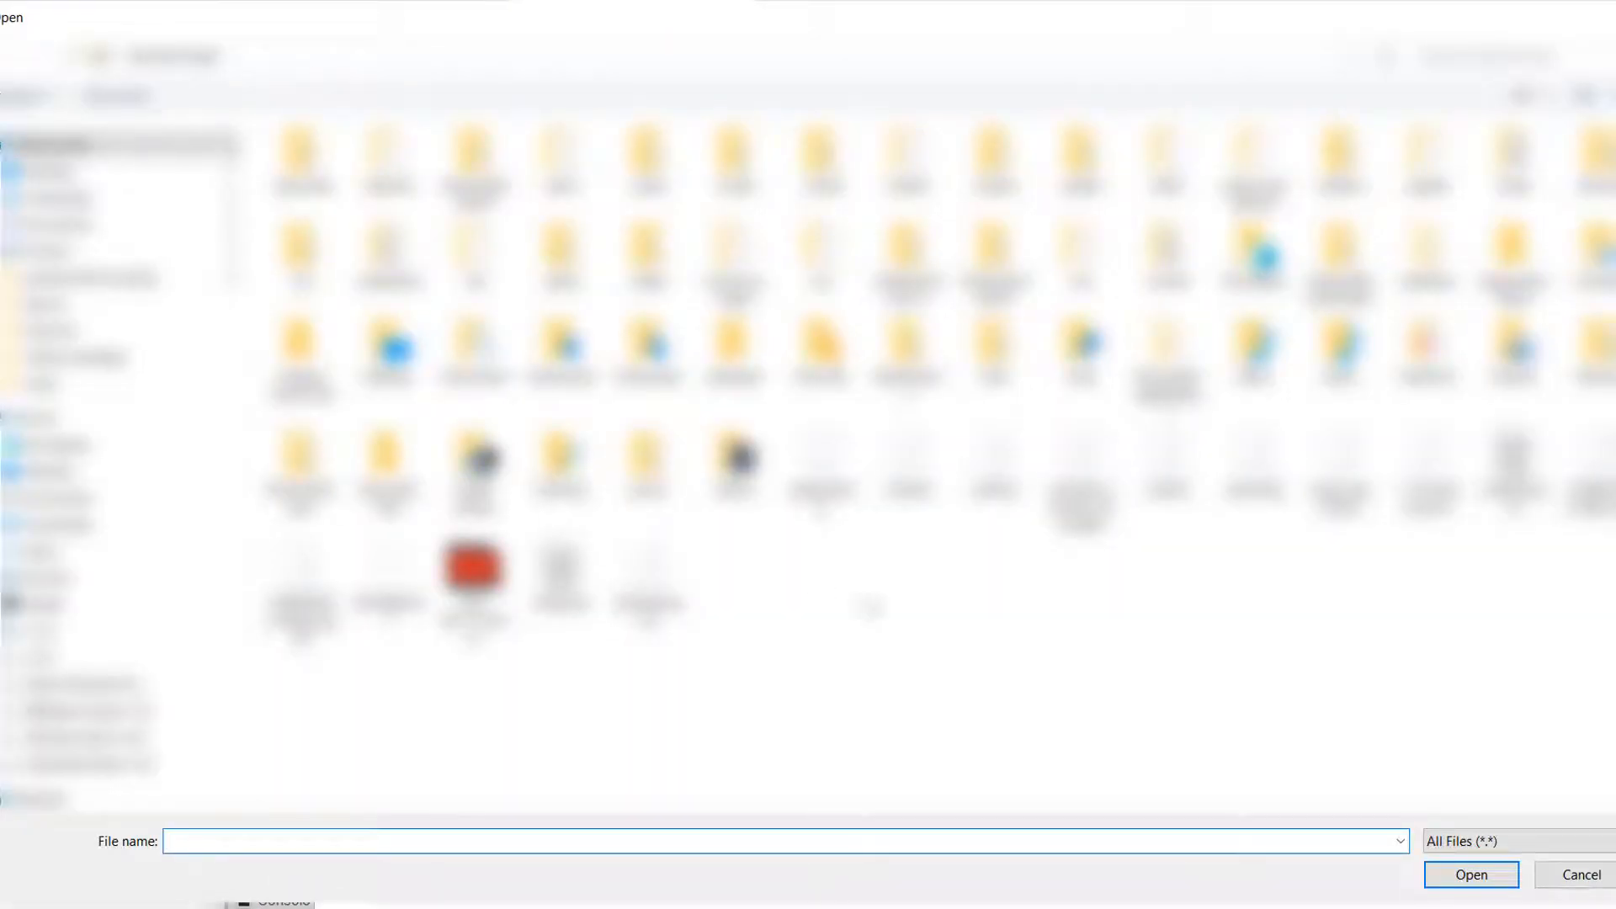
left_click(126, 735)
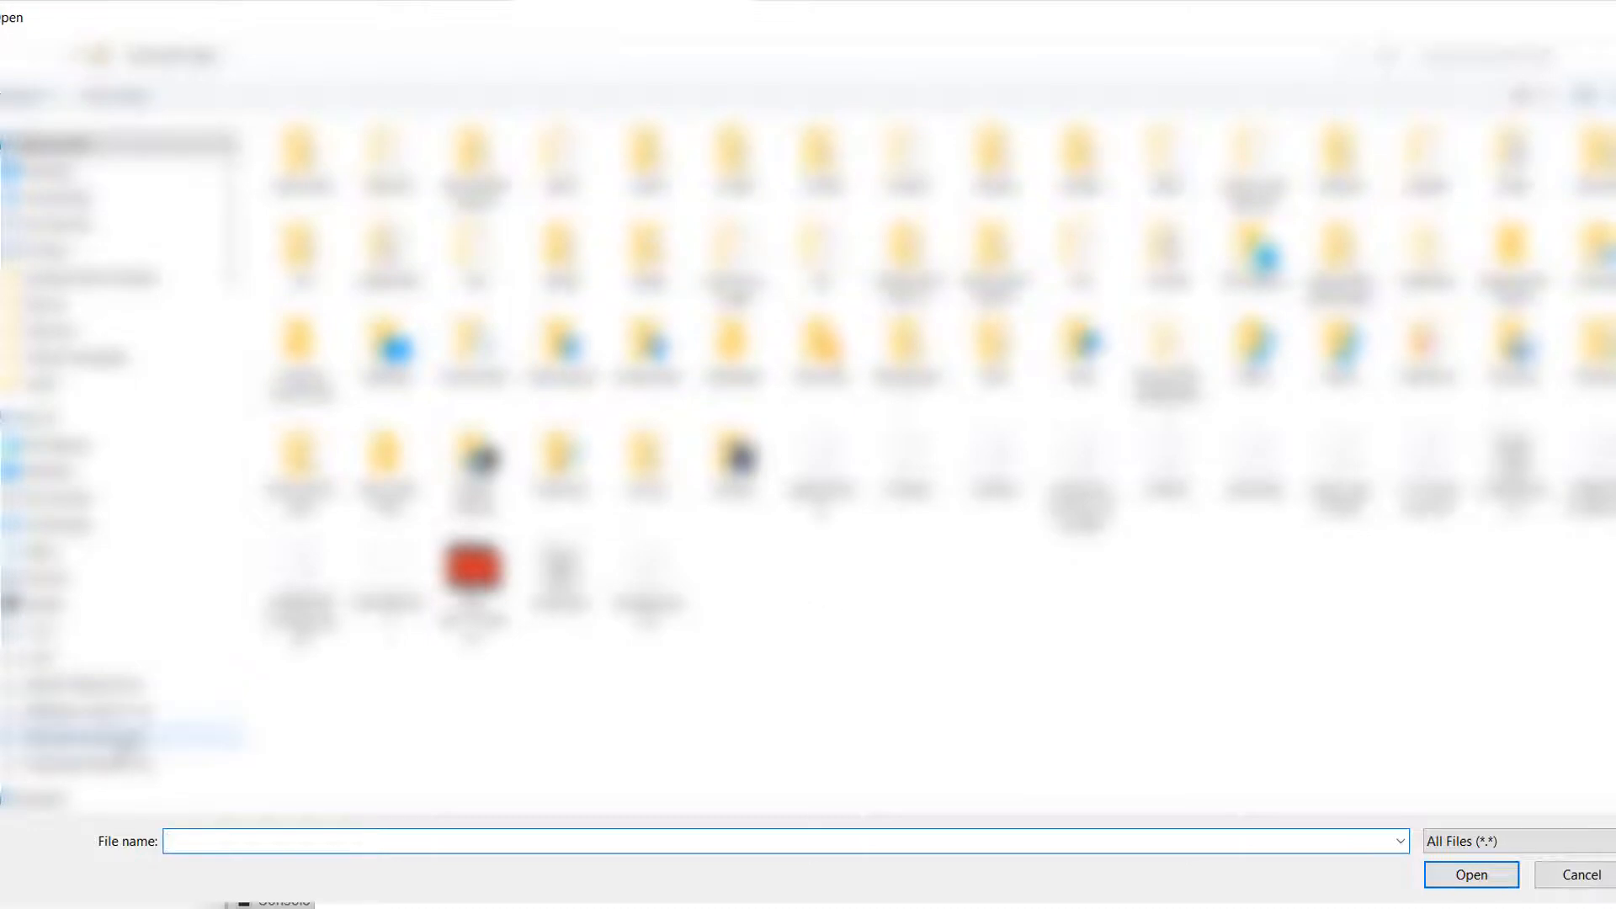
left_click(336, 638)
scroll(353, 653, "down", 3)
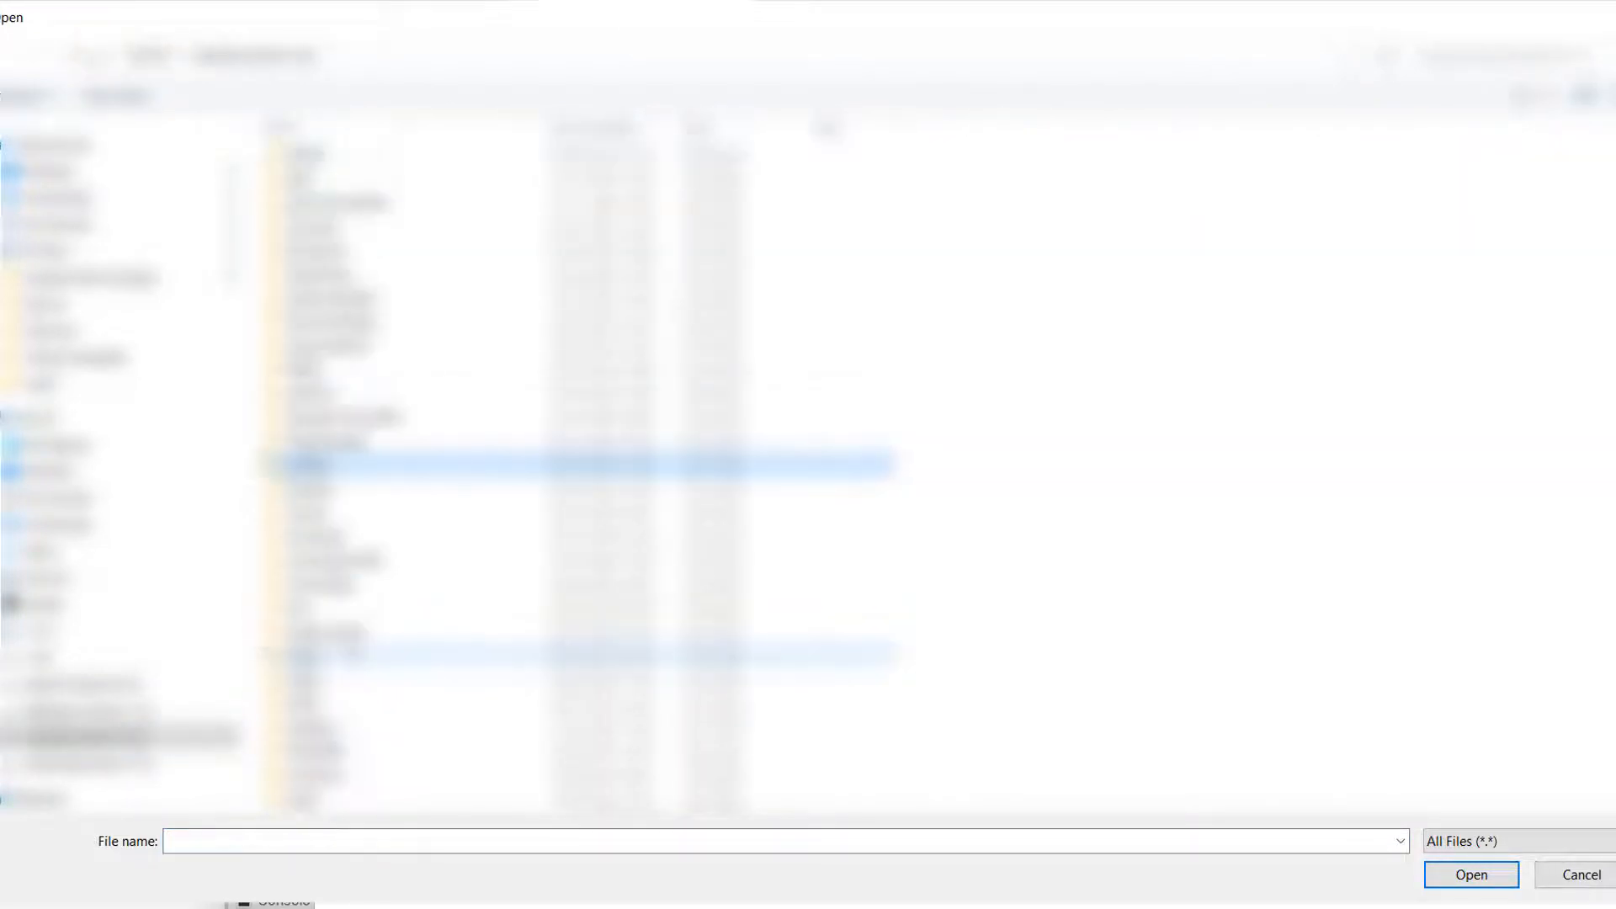
double_click(336, 490)
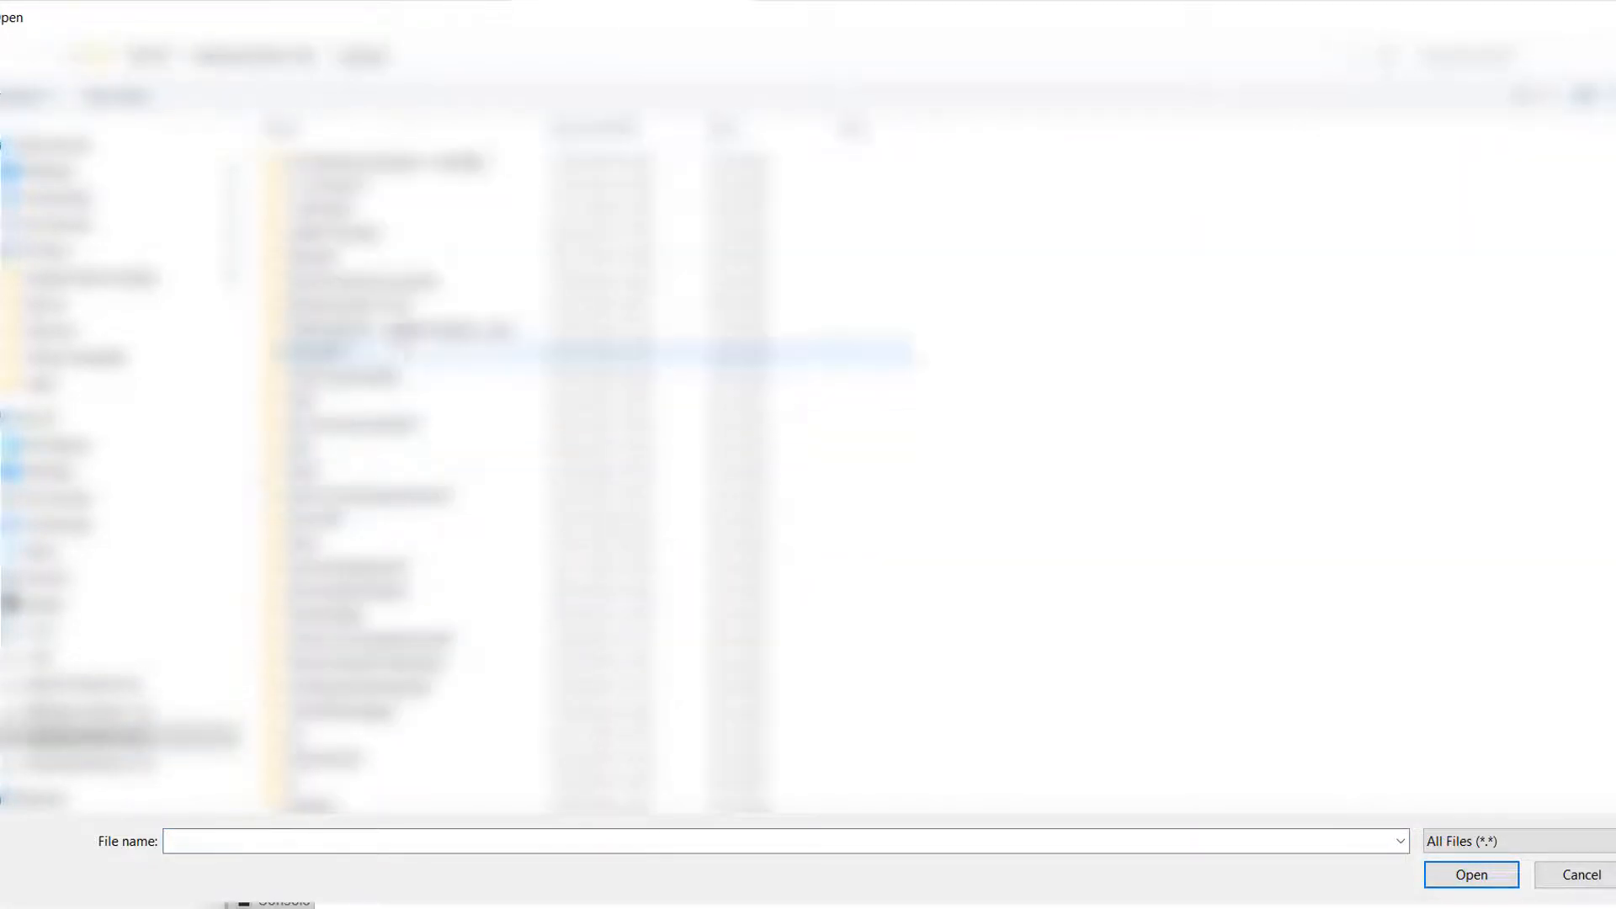
double_click(370, 162)
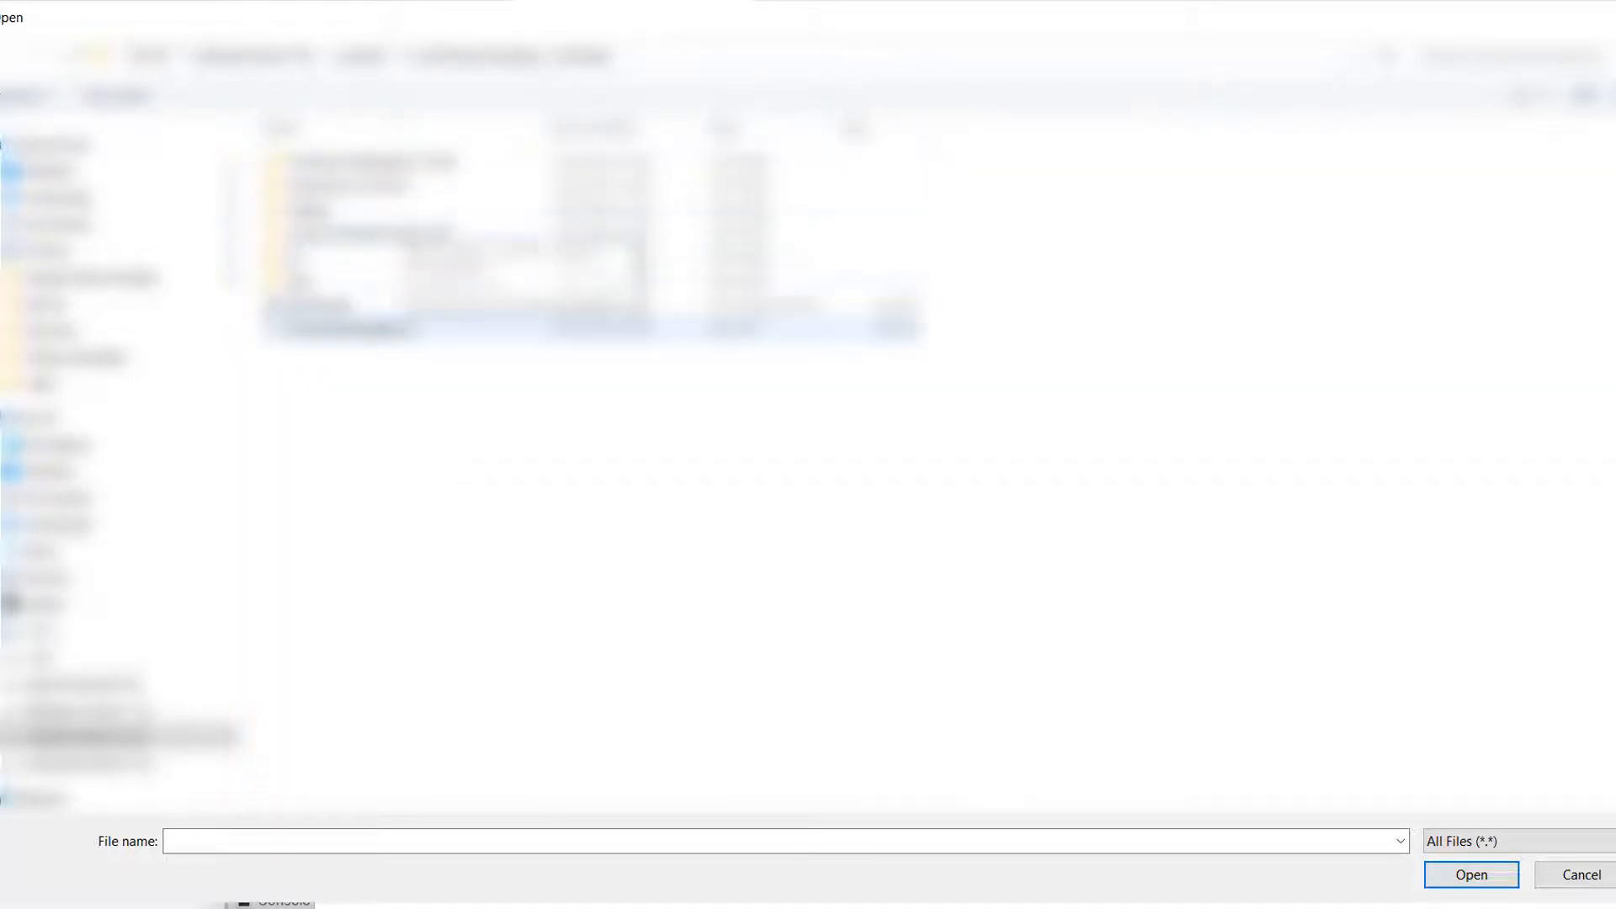
left_click(345, 327)
left_click(1441, 873)
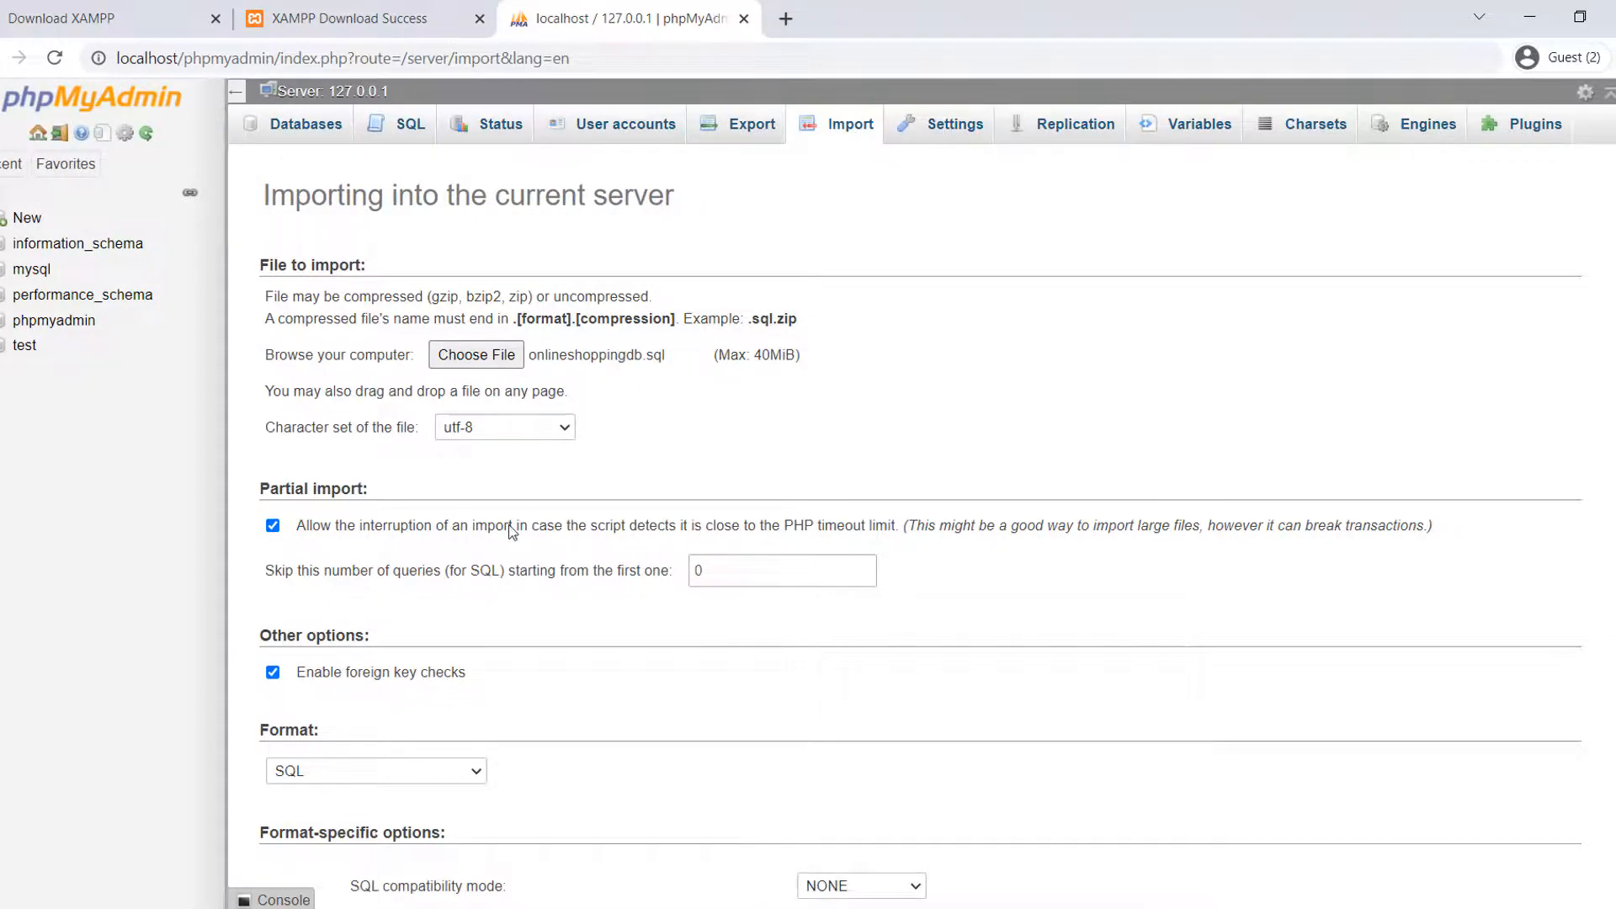
scroll(510, 532, "down", 2)
left_click(1541, 845)
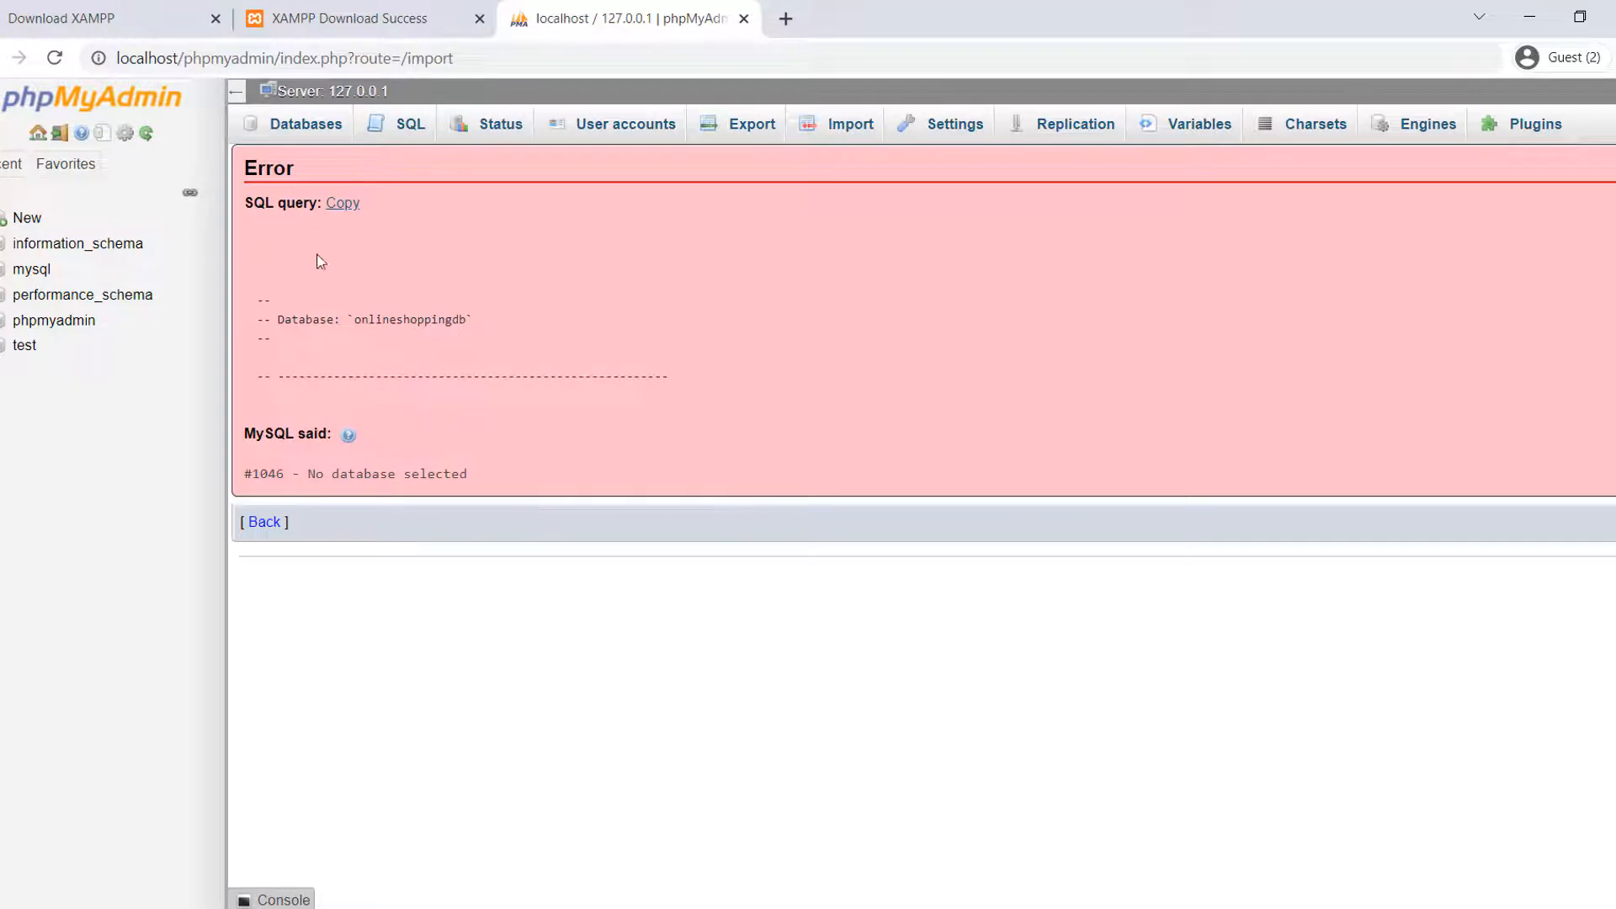
Copy the database name from the import error and create a new database named onlineshoppingdb with it
double_click(418, 322)
right_click(418, 325)
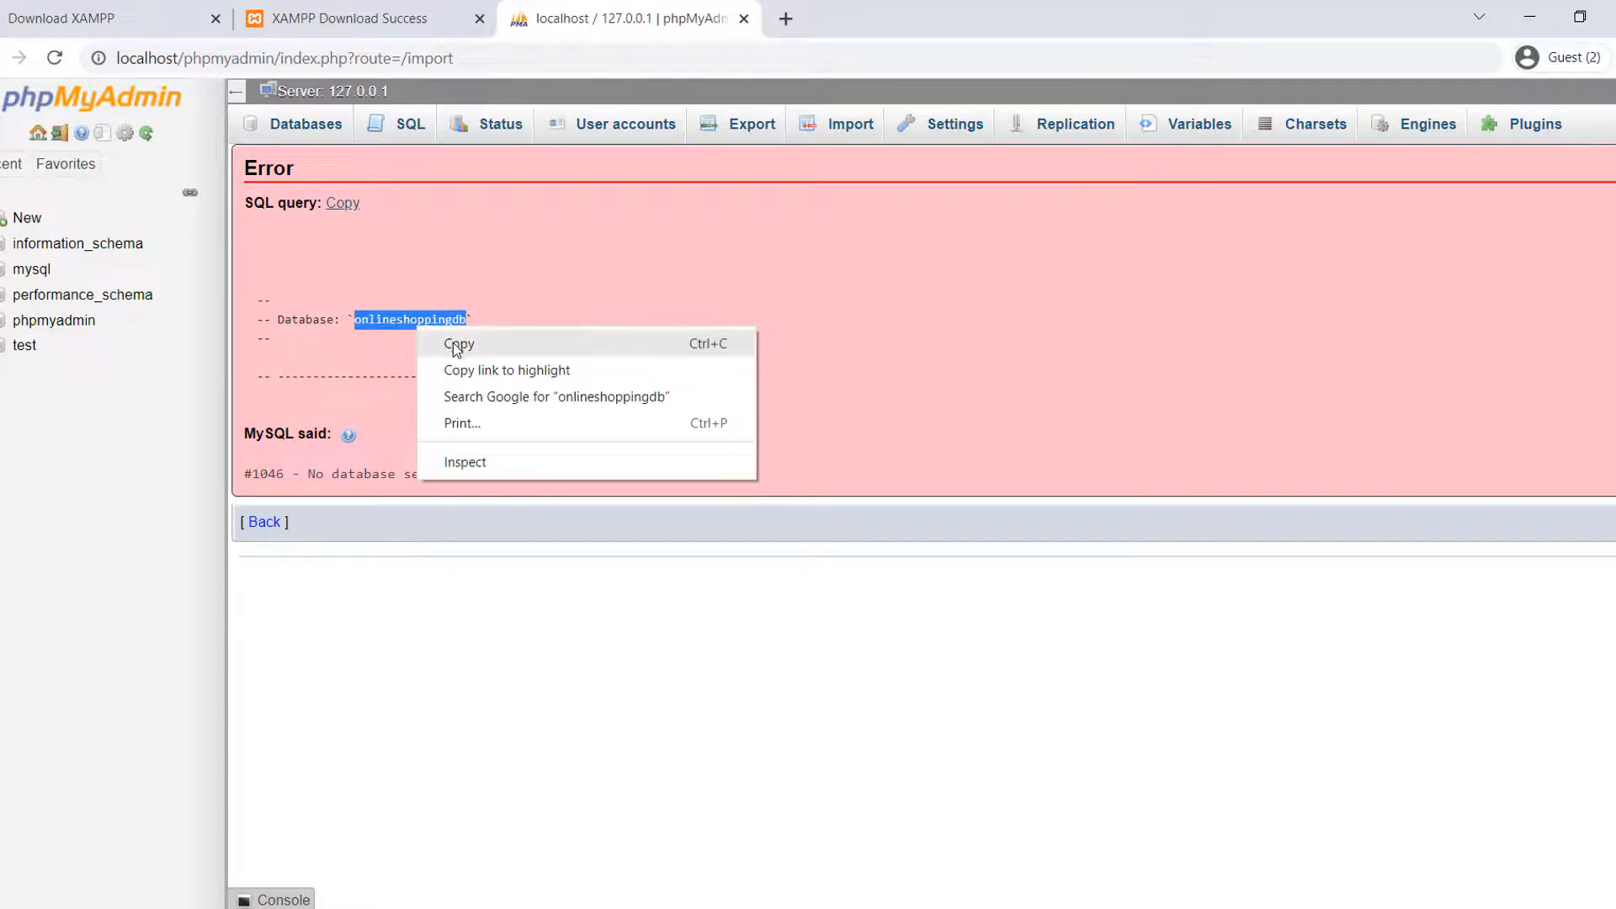
left_click(450, 343)
left_click(308, 124)
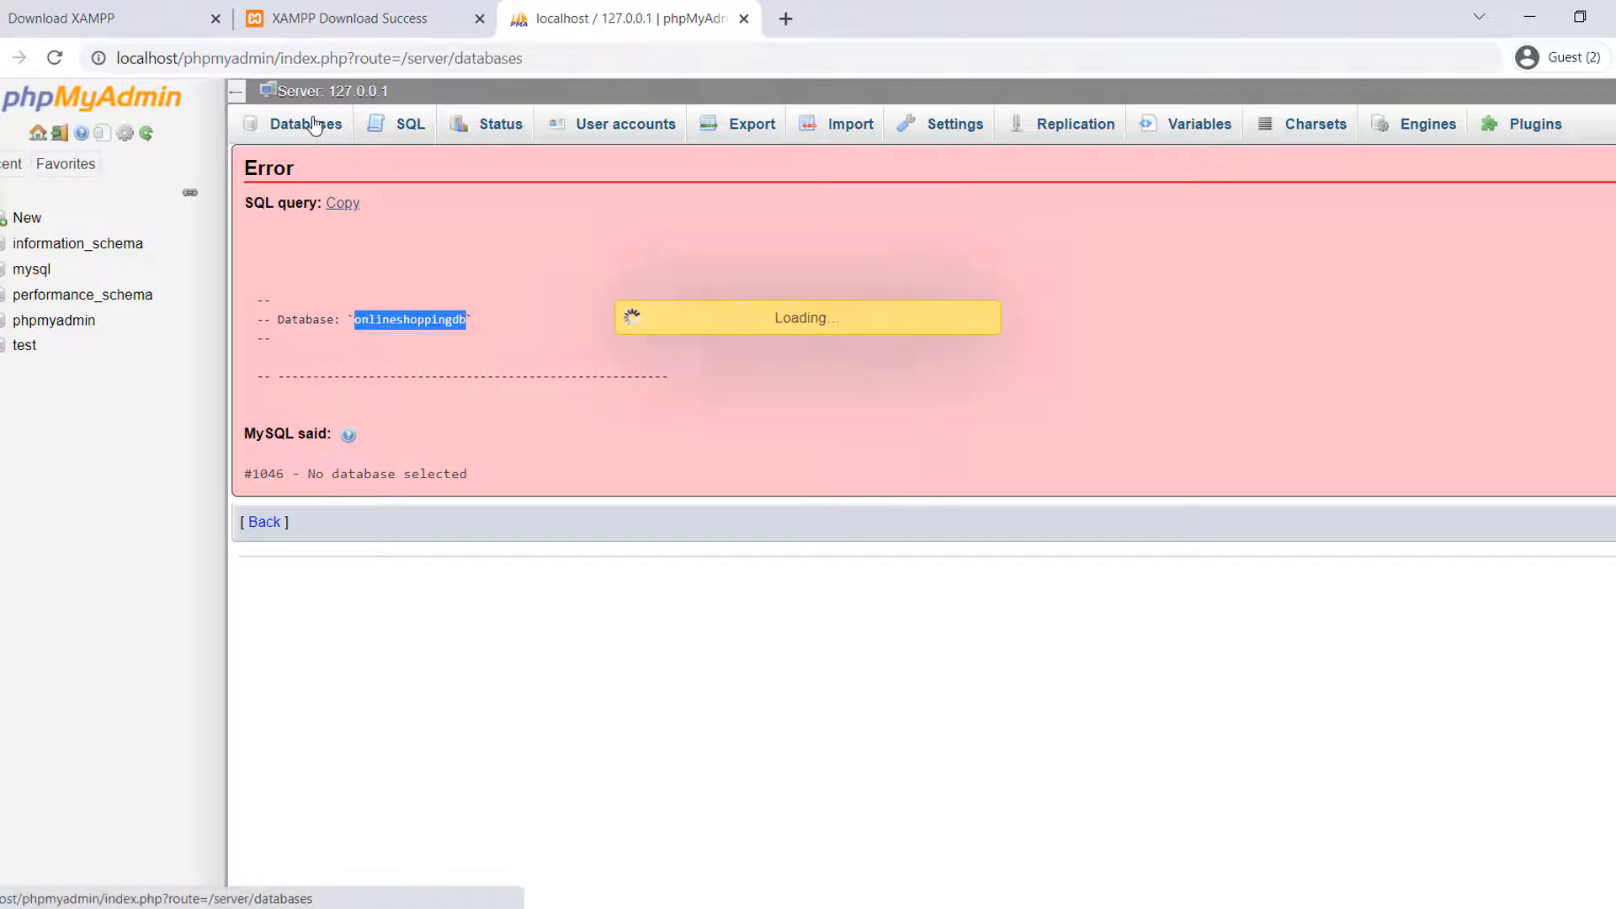
right_click(336, 272)
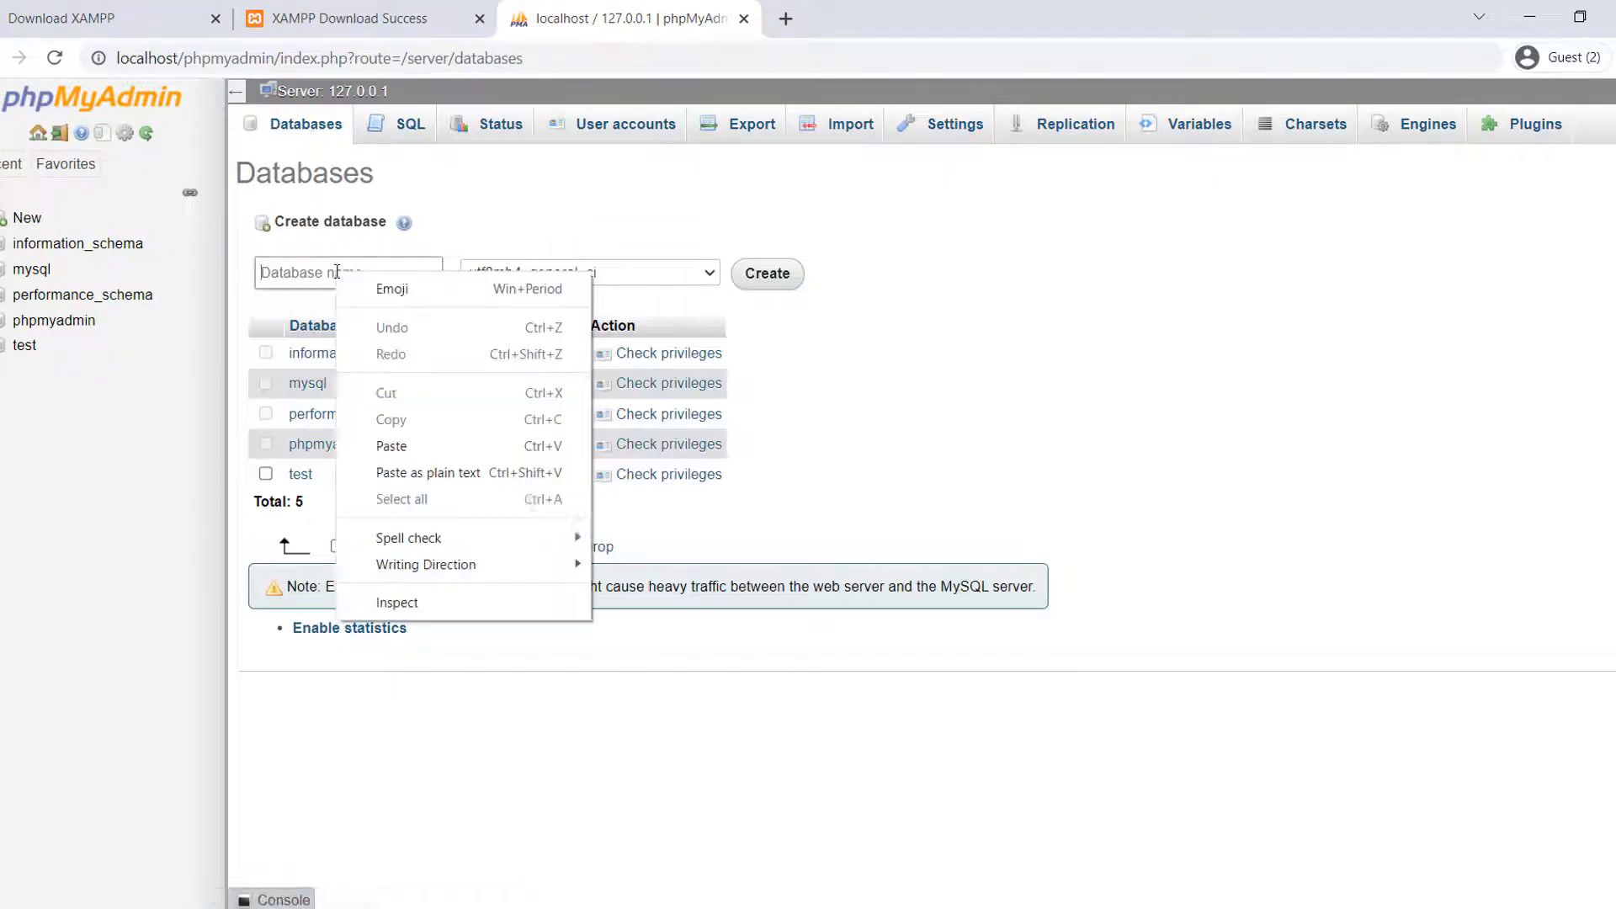
left_click(405, 446)
left_click(767, 274)
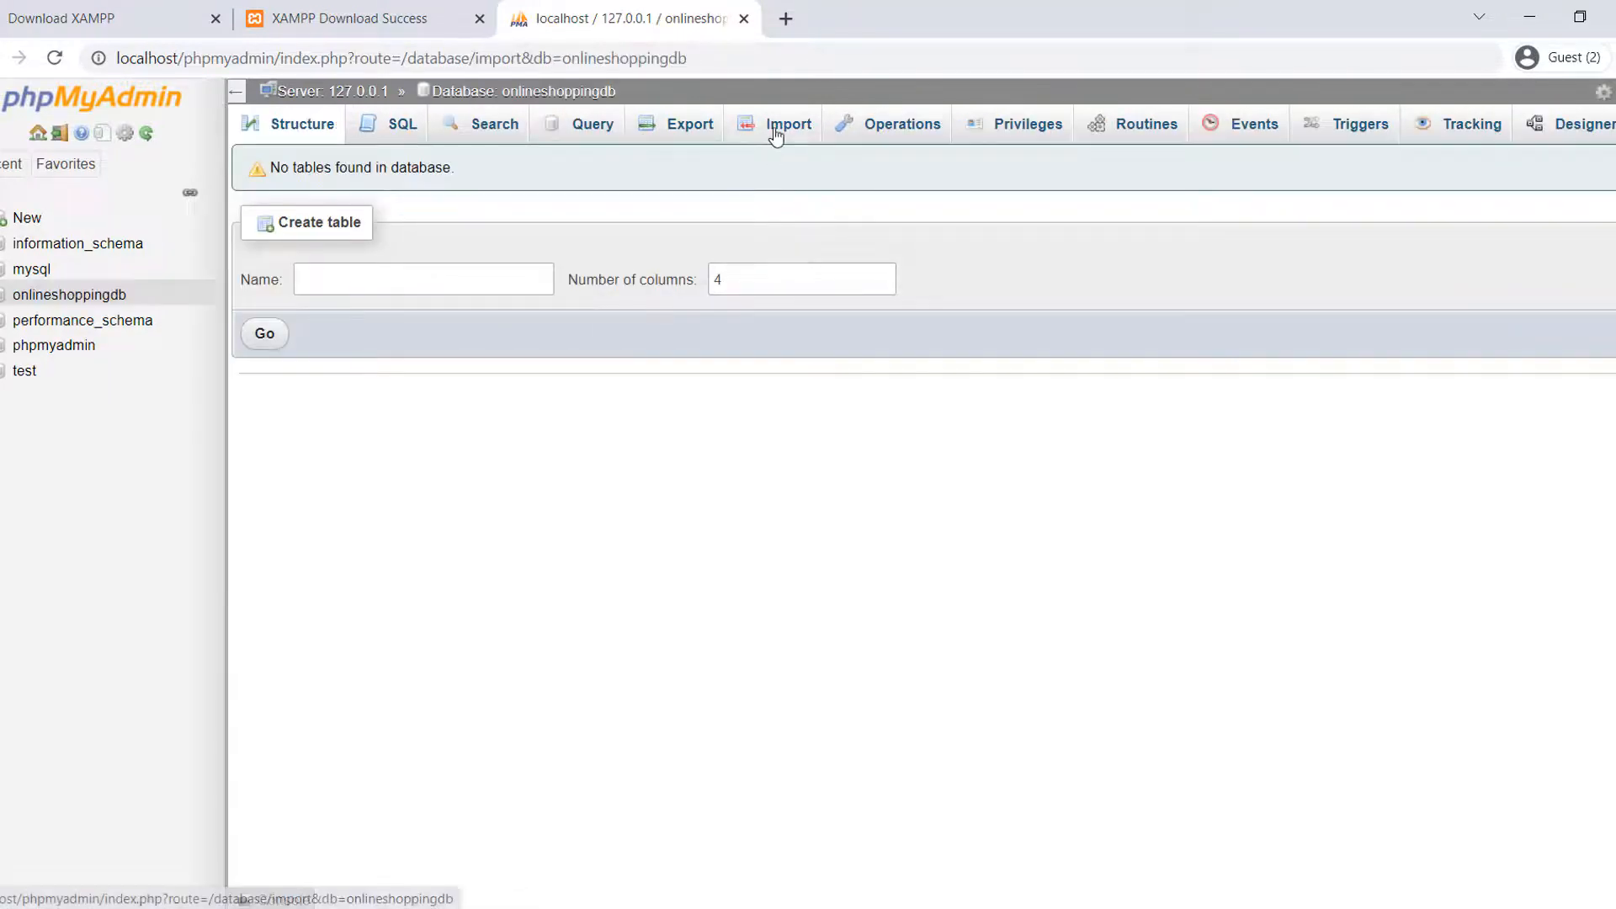
Import onlineshoppingdb.sql into the onlineshoppingdb database, with the utf-8 character set and SQL format
left_click(775, 126)
left_click(478, 355)
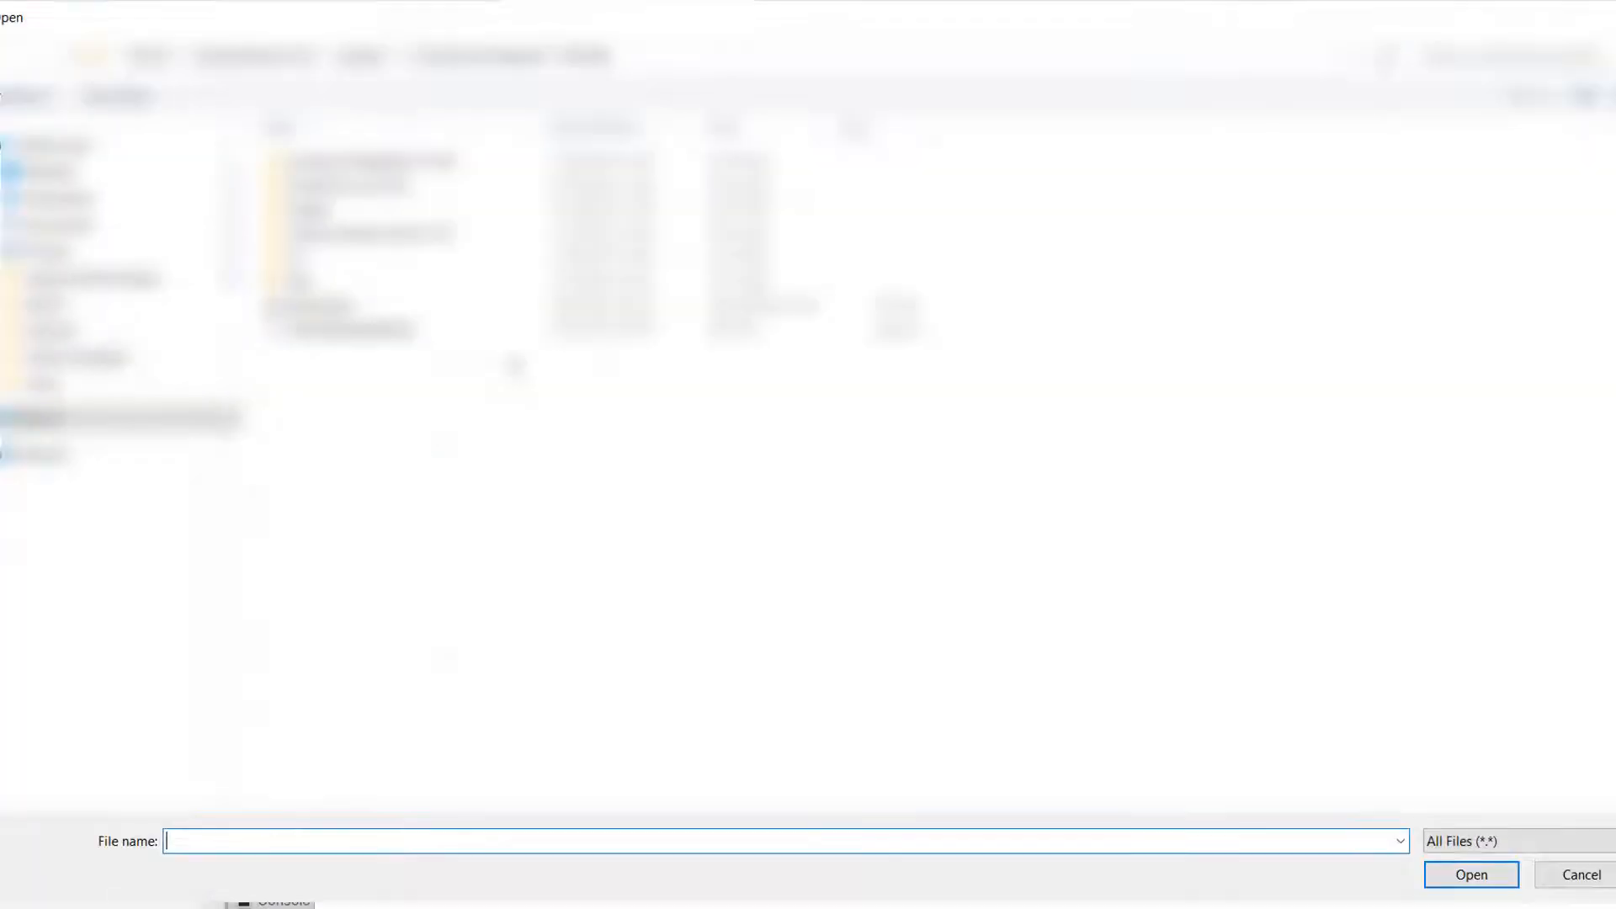
left_click(354, 326)
double_click(354, 327)
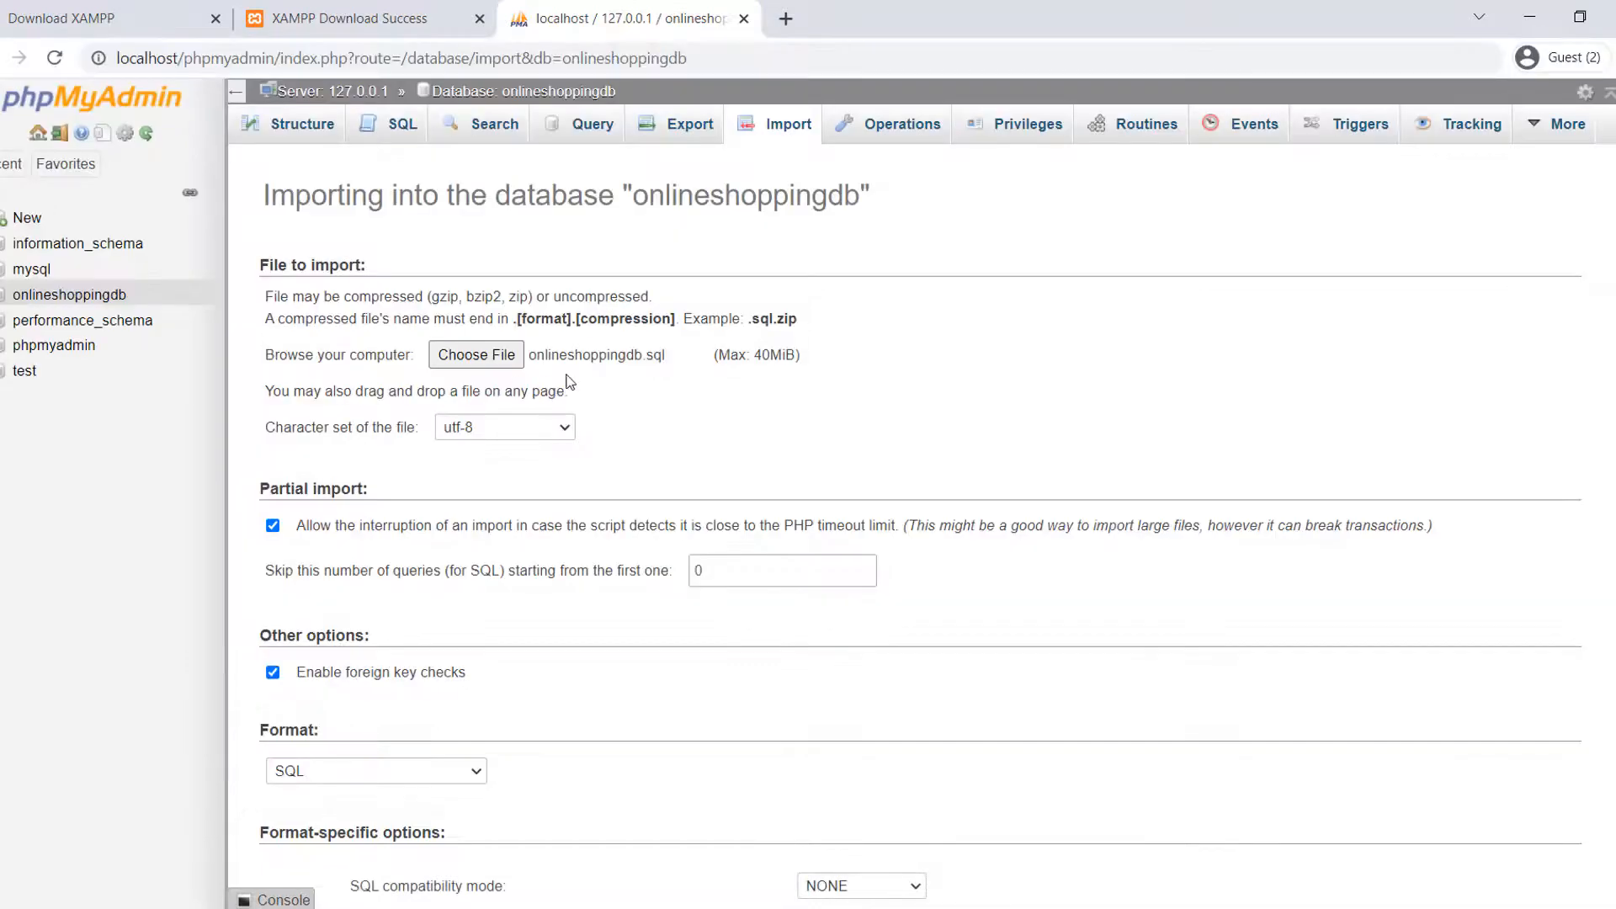
scroll(1332, 712, "down", 2)
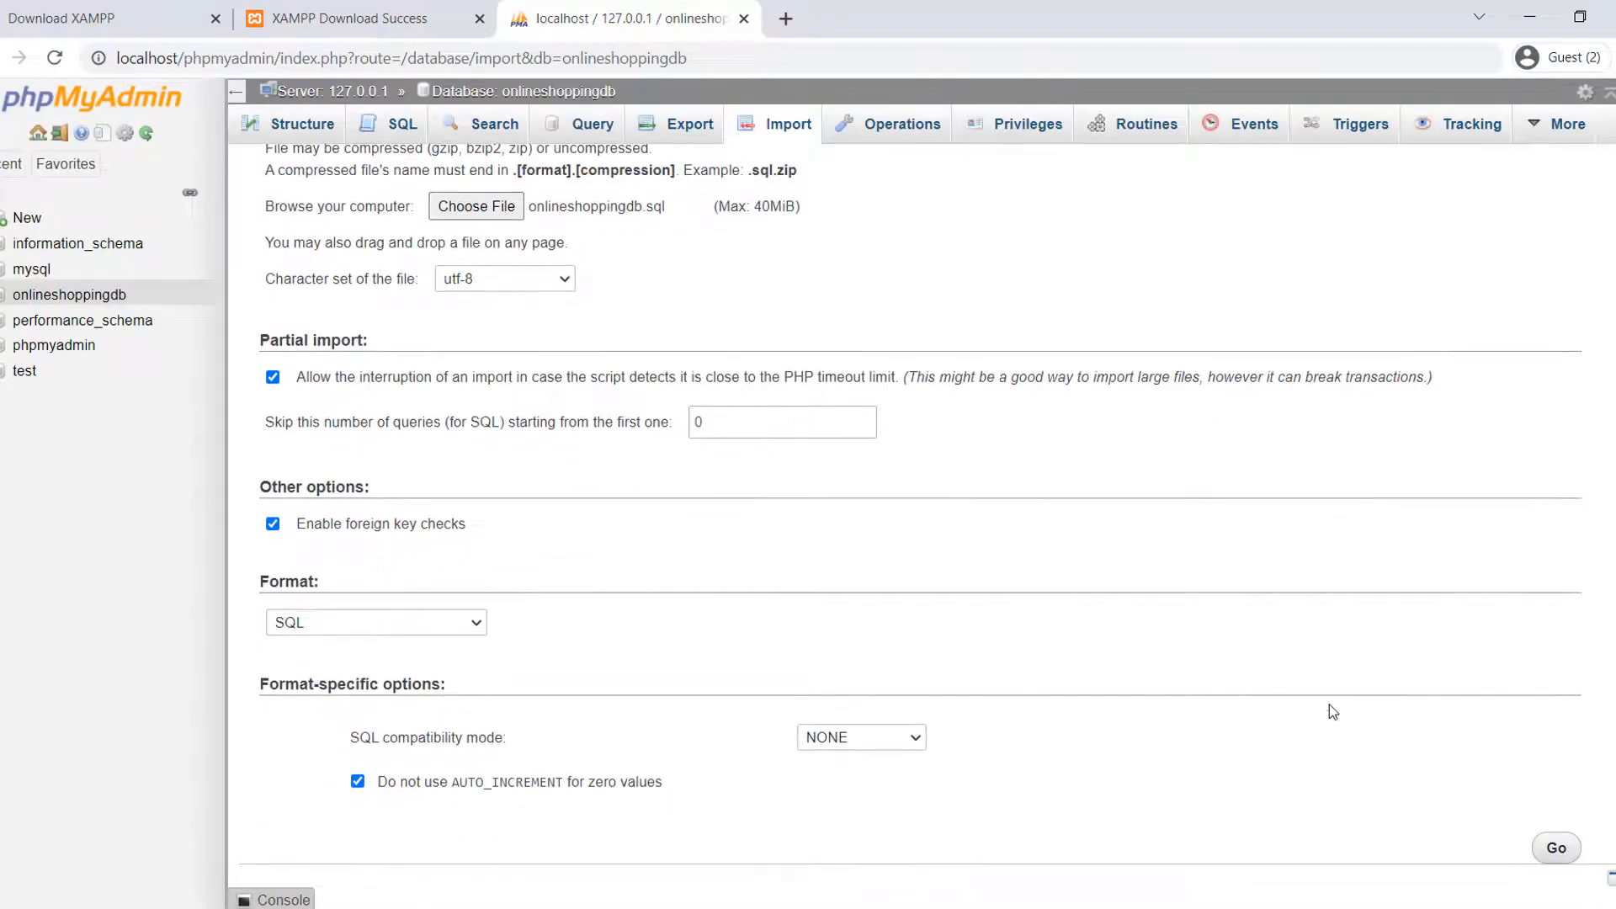
left_click(1536, 848)
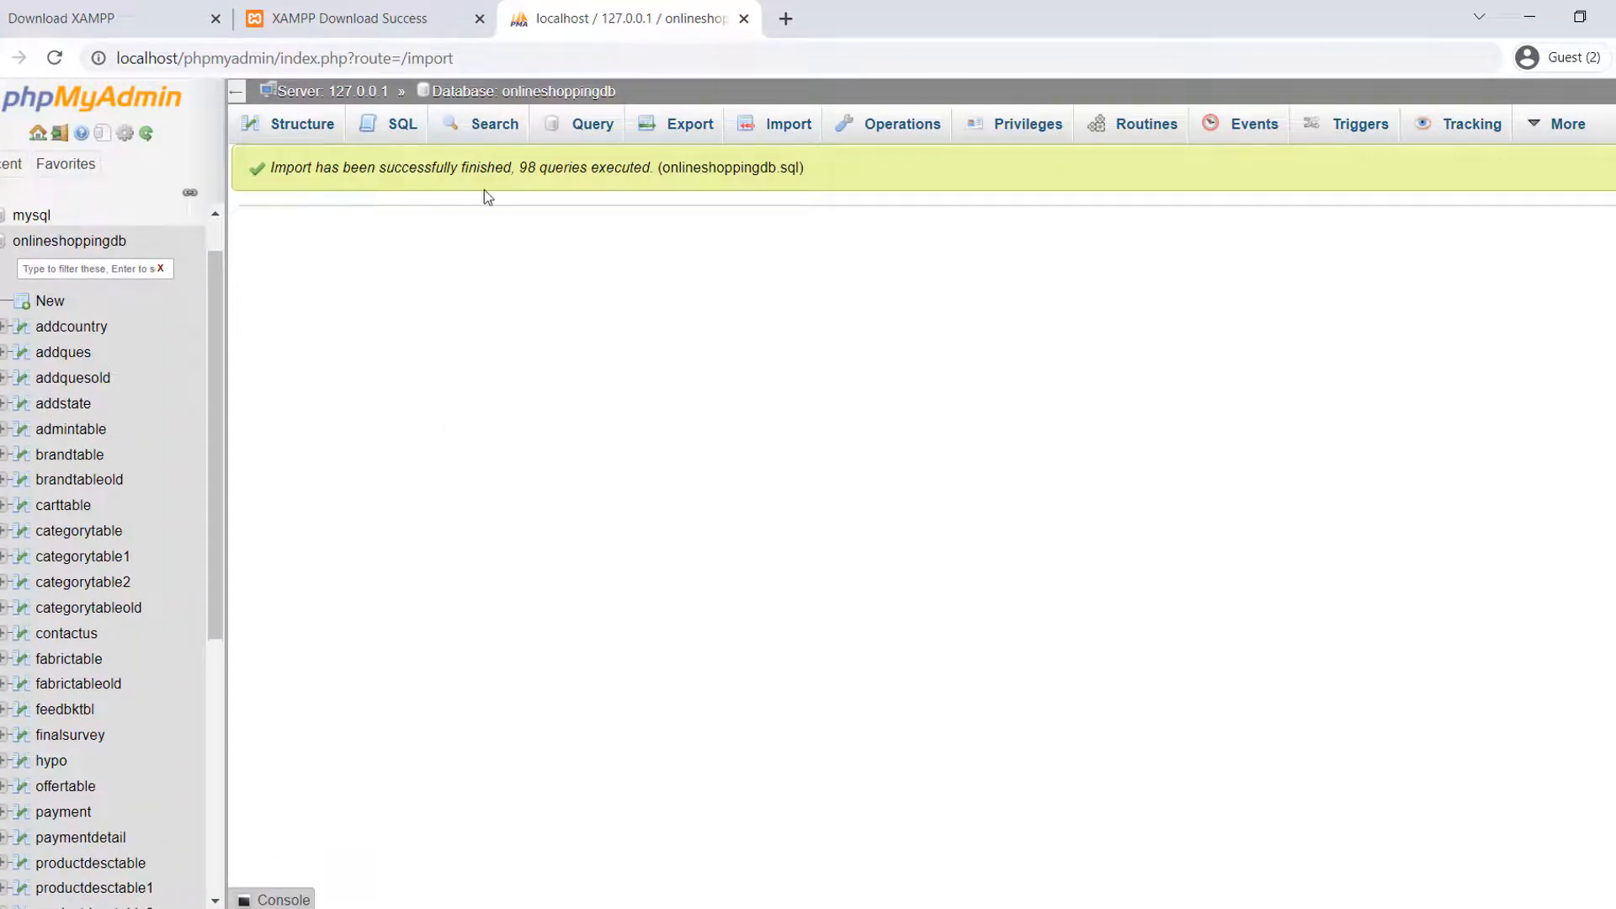
View the table list of the onlineshoppingdb database, then switch to the XAMPP Control Panel
left_click(97, 244)
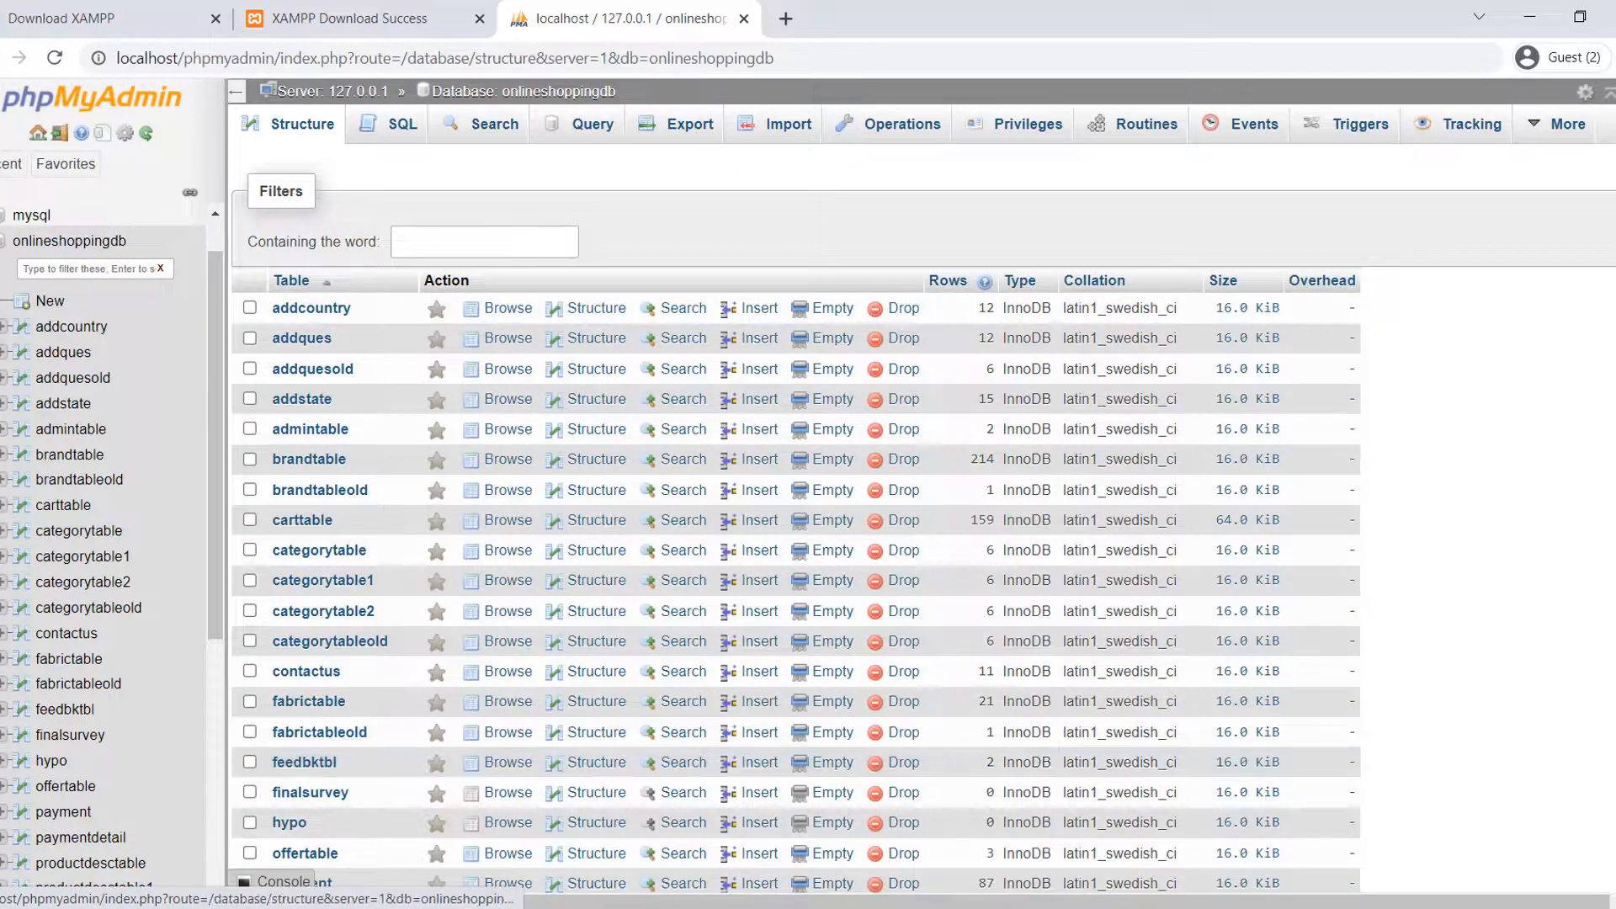
left_click(77, 297)
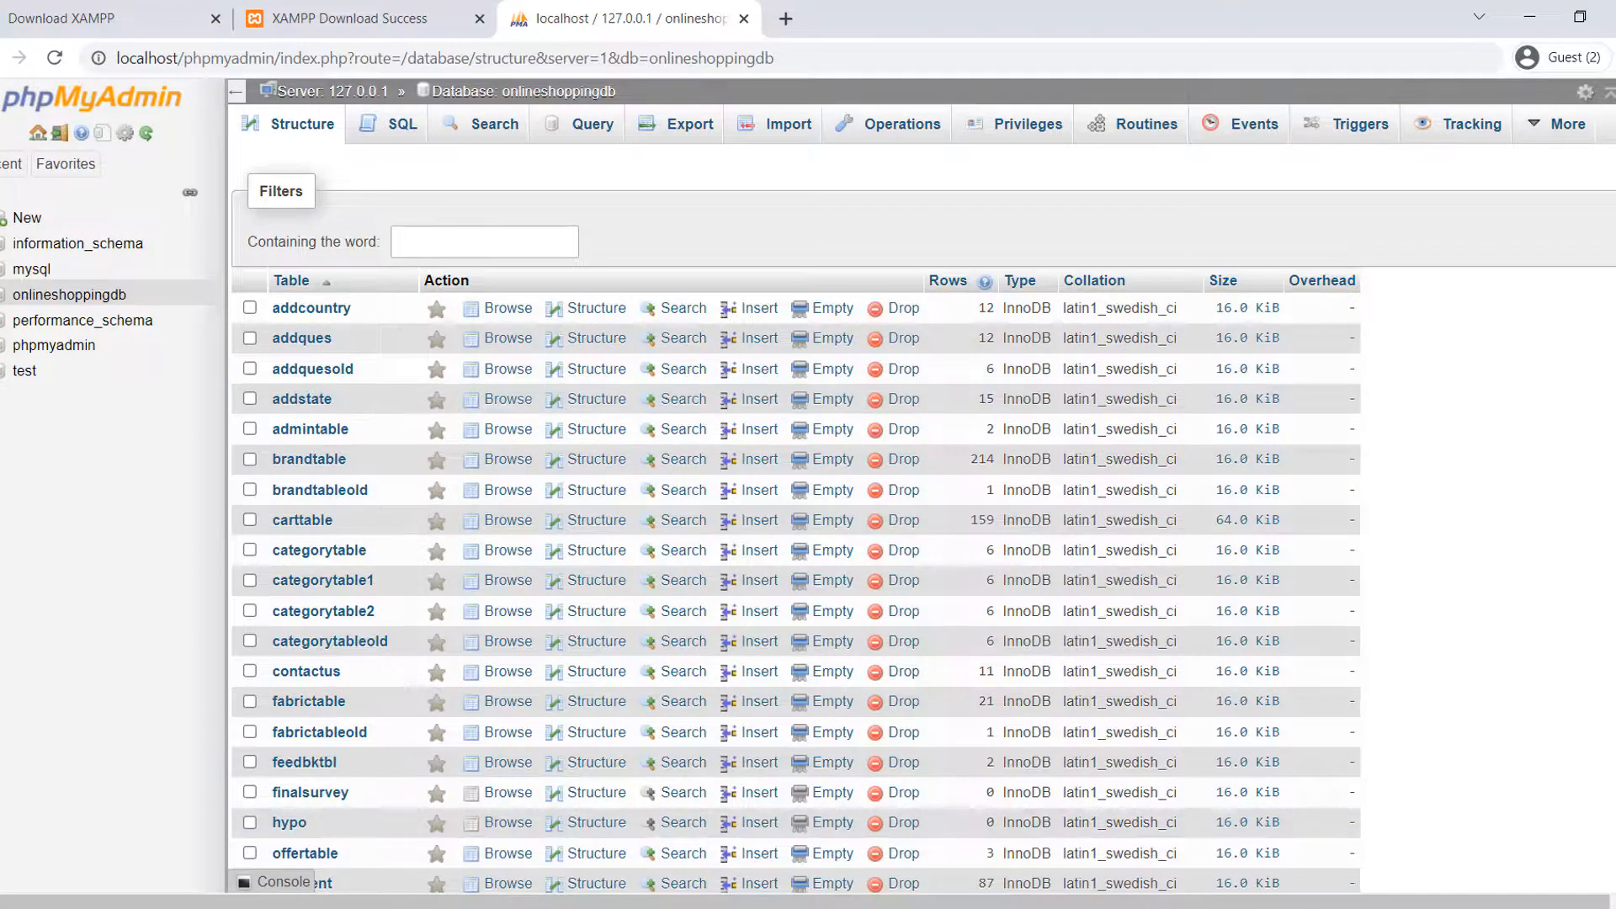
left_click(1304, 906)
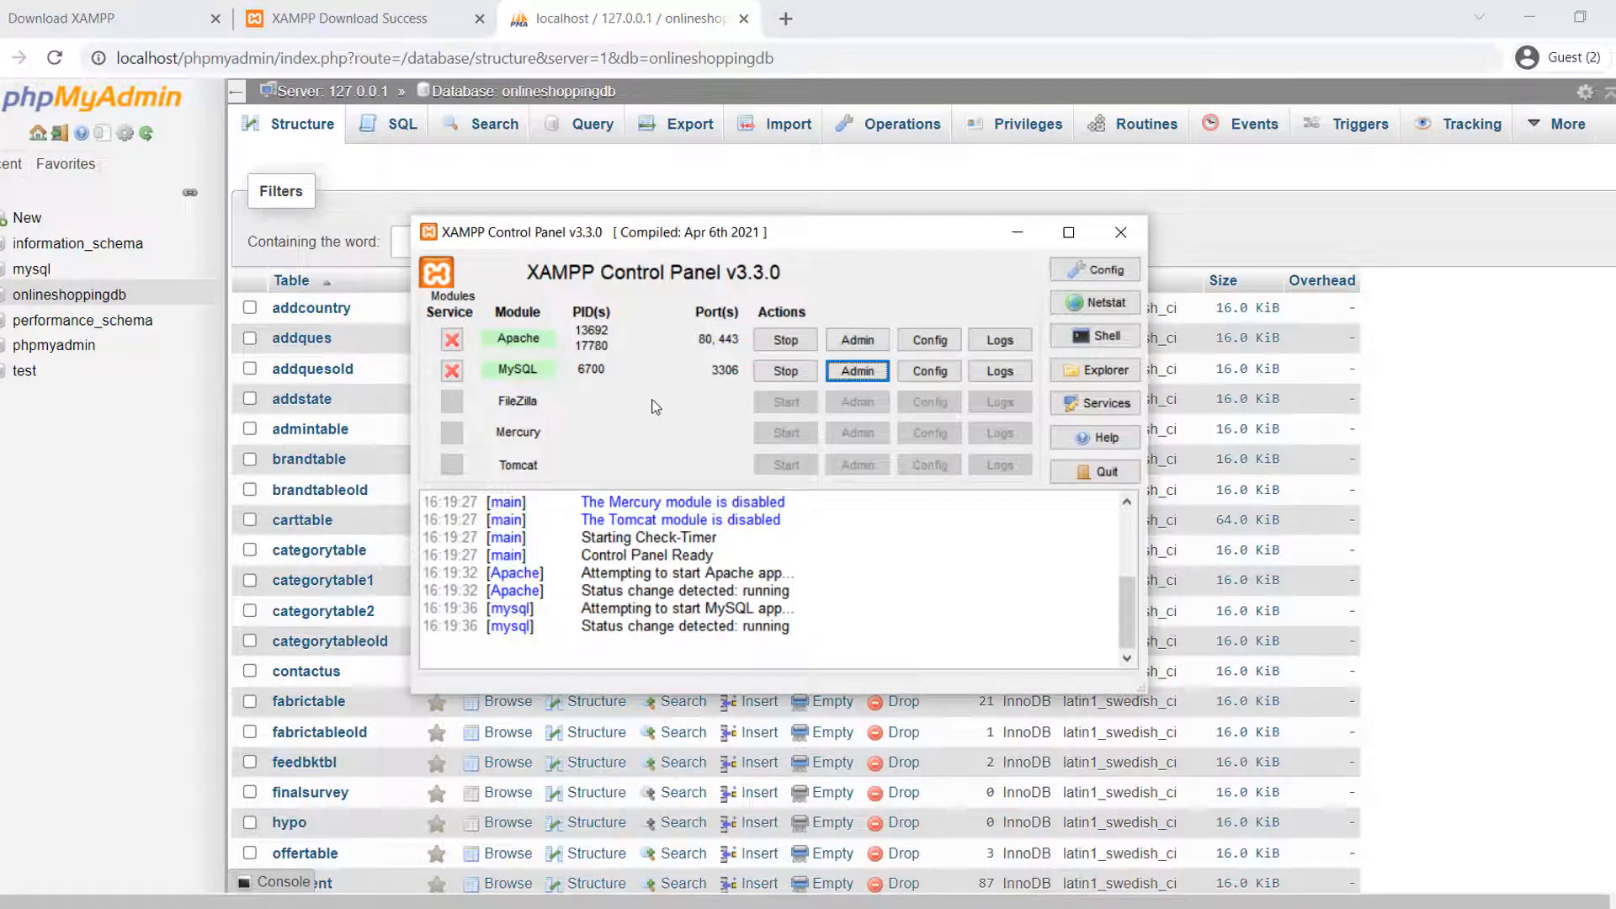